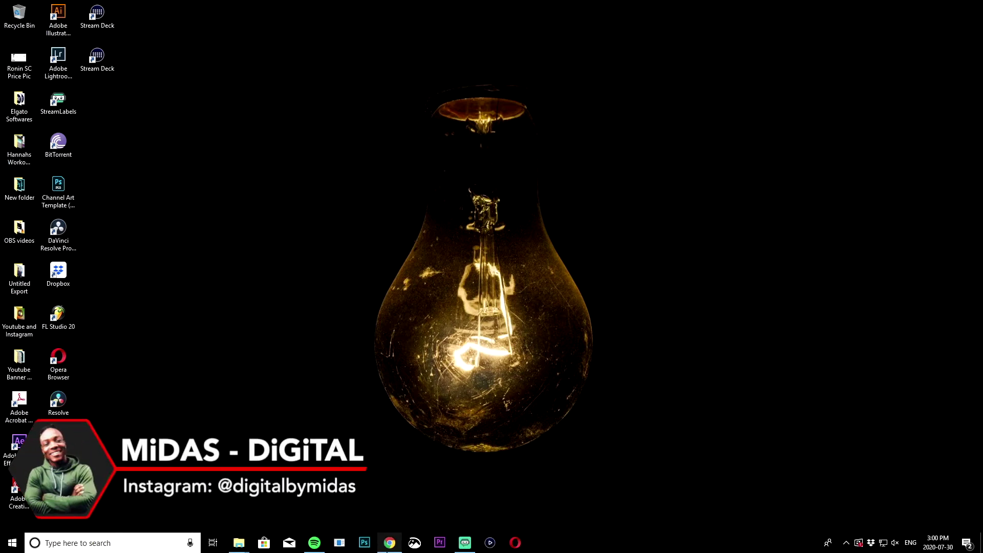
- Bring up the browser showing the Midas MVMT shop page
left_click(389, 542)
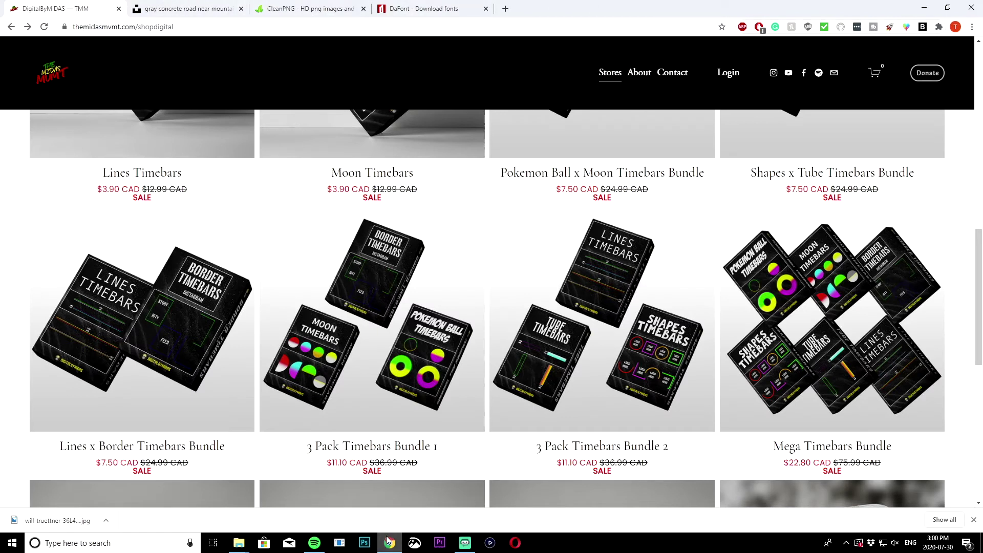
- Find the FREE Customizable Youtube Banner Template in the shop, then minimize the browser
scroll(536, 365, "down", 10)
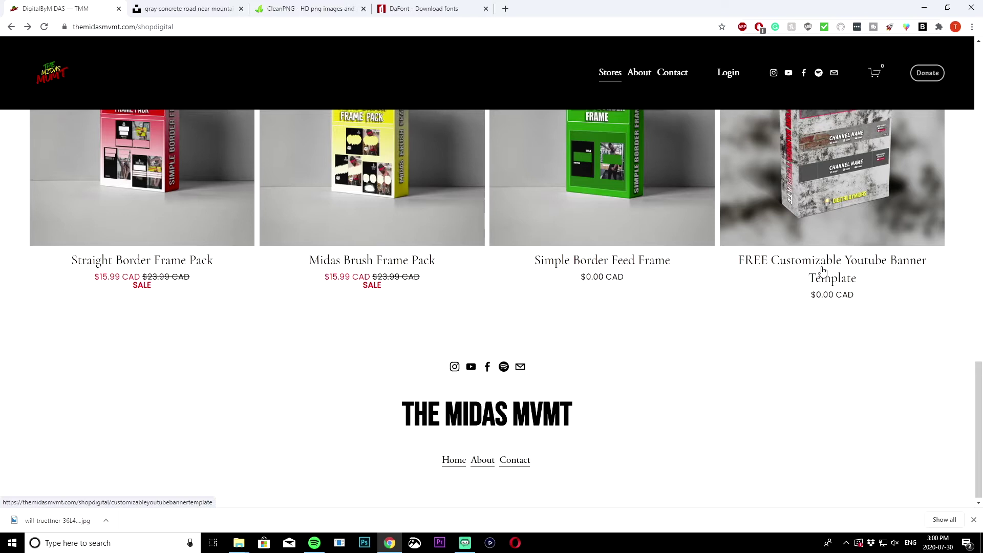
scroll(901, 304, "up", 2)
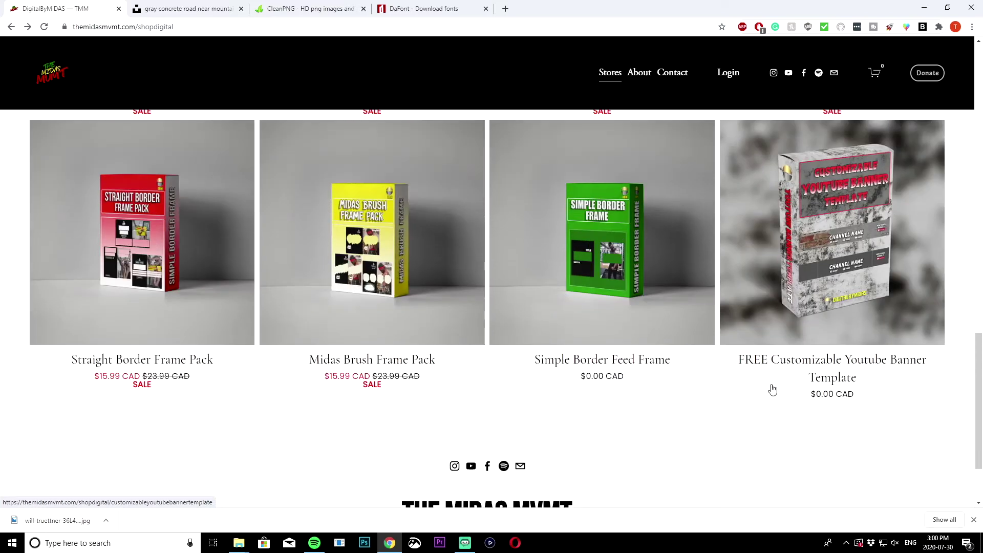
left_click(924, 7)
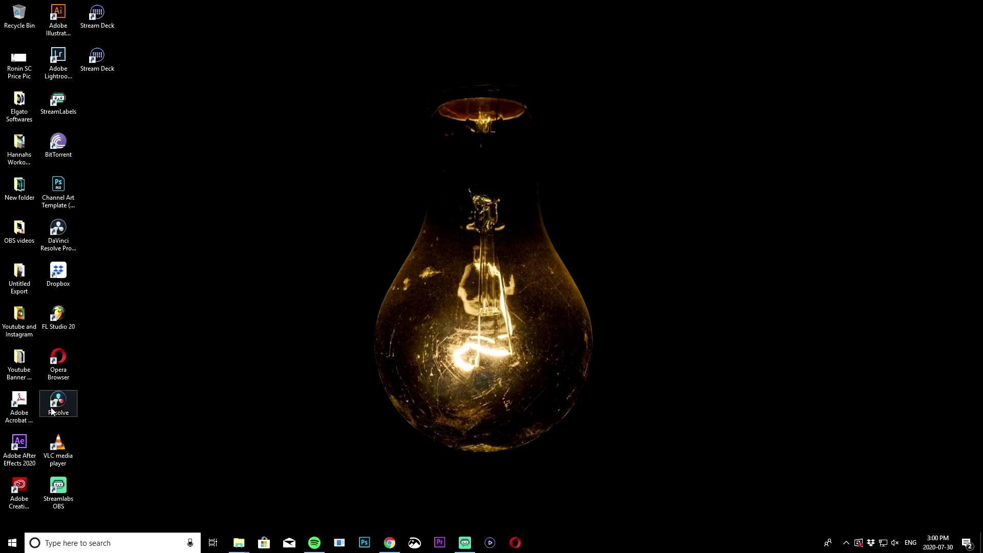
- Open the Youtube Banner Template folder and launch the editable banner PSD in Photoshop
left_click(36, 373)
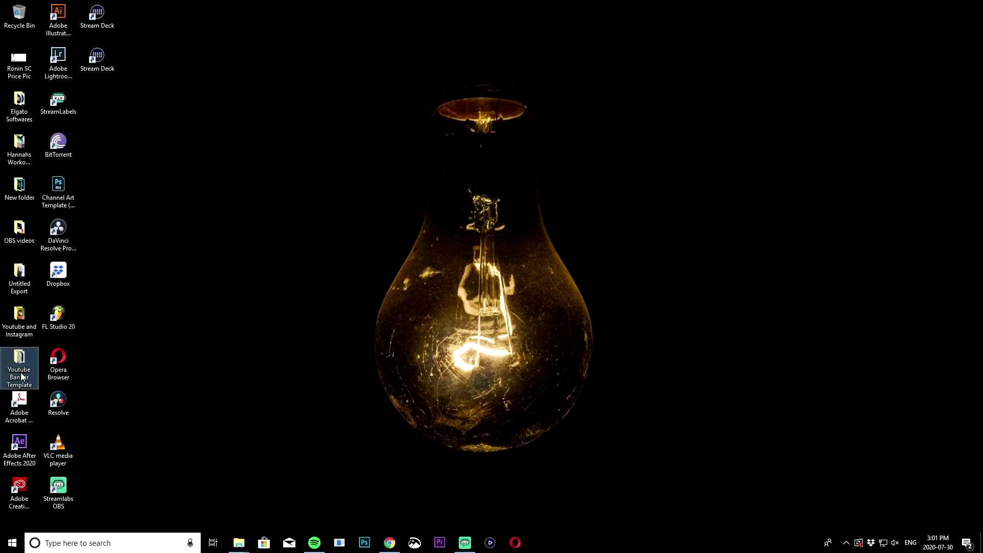
mouse_move(28, 373)
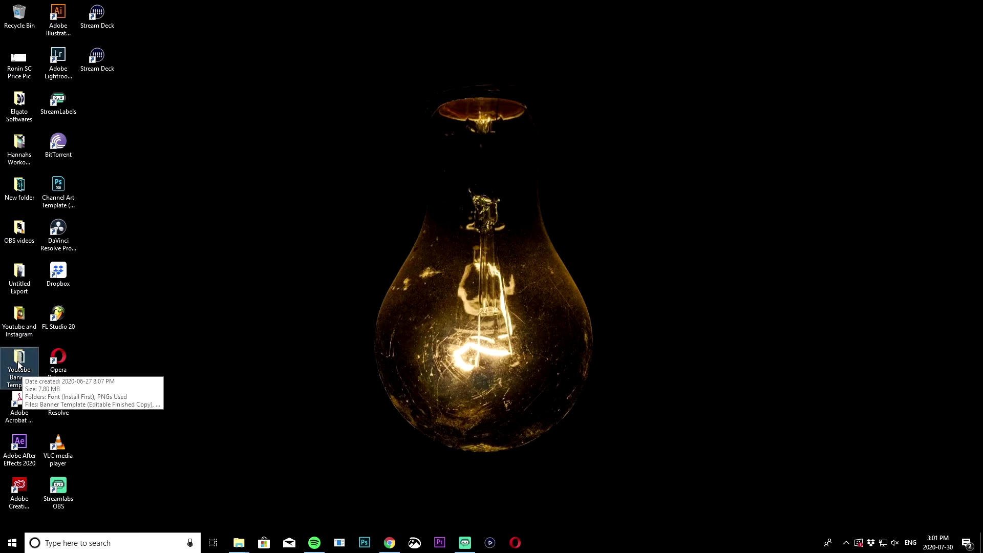
double_click(17, 364)
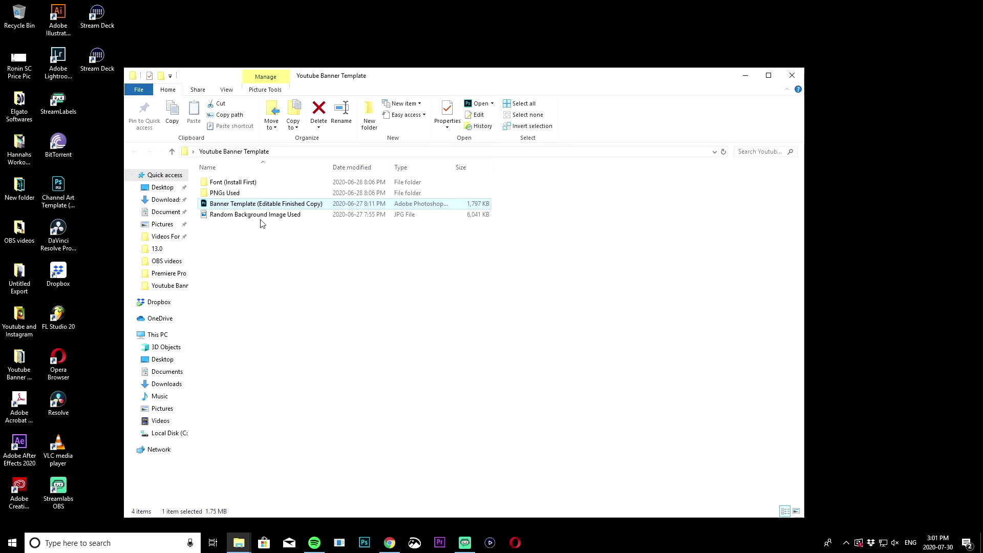
left_click(302, 251)
double_click(271, 205)
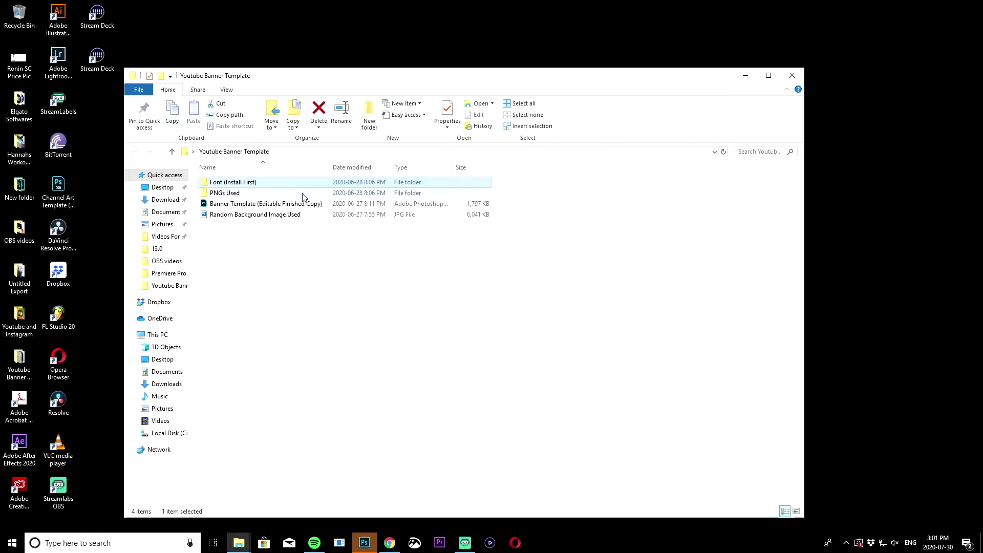
- Install the Retrochips font from the Font (Install First) folder, then return to the browser
double_click(232, 183)
double_click(225, 184)
left_click(59, 40)
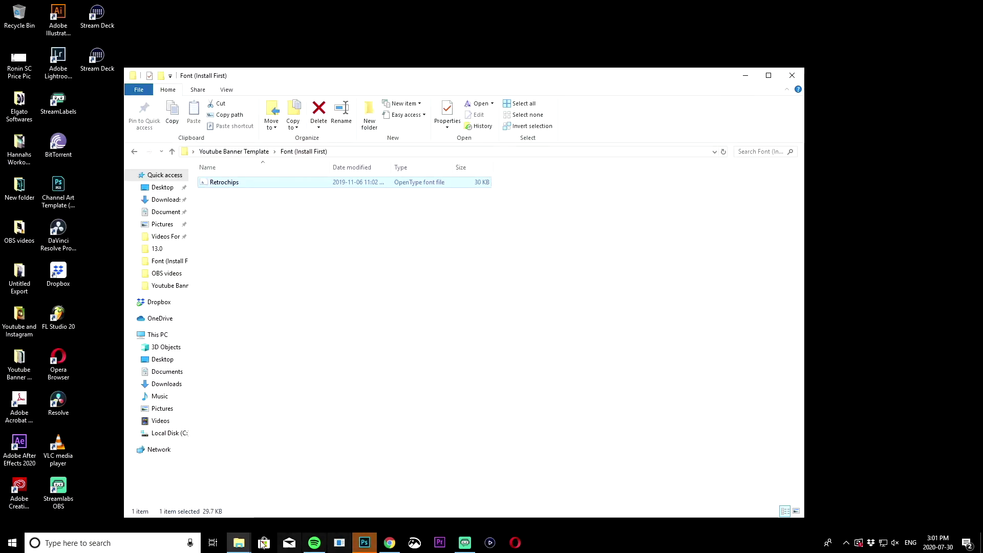
left_click(390, 542)
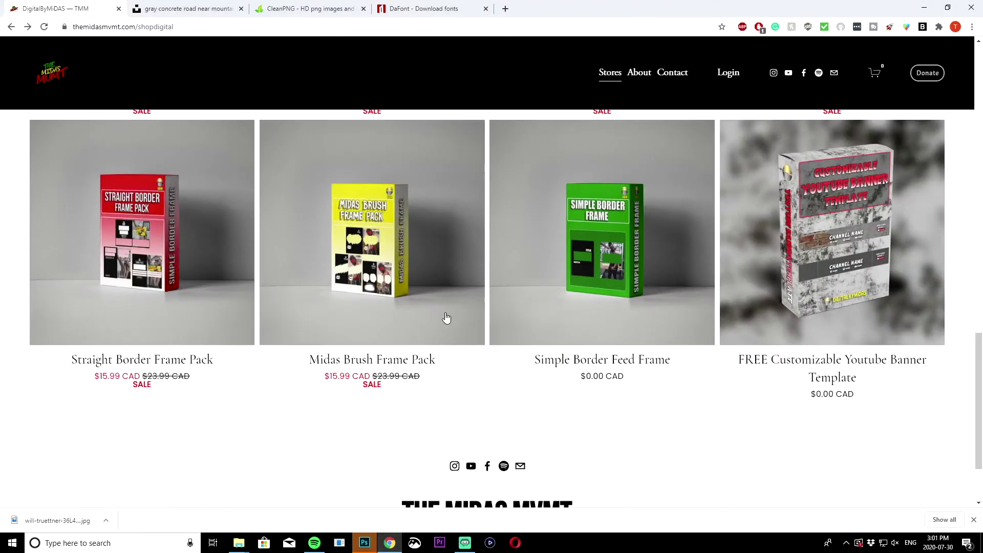
- View the DaFont homepage, then switch to the banner template in Photoshop
left_click(421, 9)
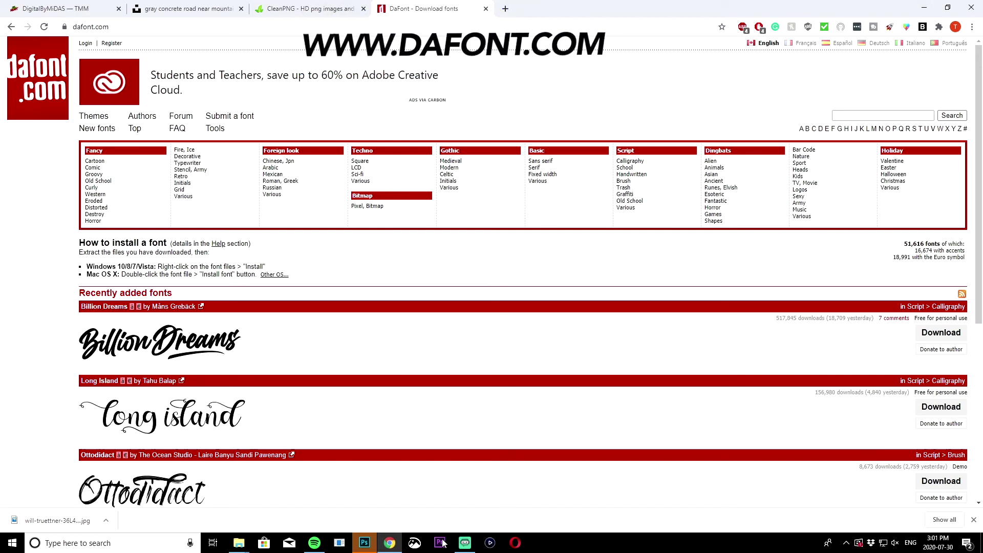
left_click(364, 543)
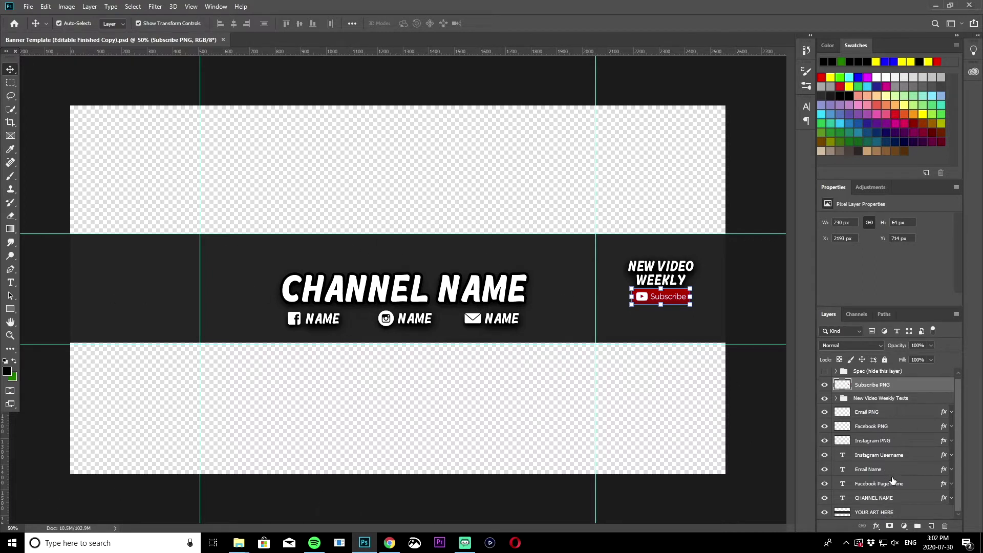
- Try red Color Overlays on YOUR ART HERE, then cancel so the layer stays unchanged
left_click(857, 513)
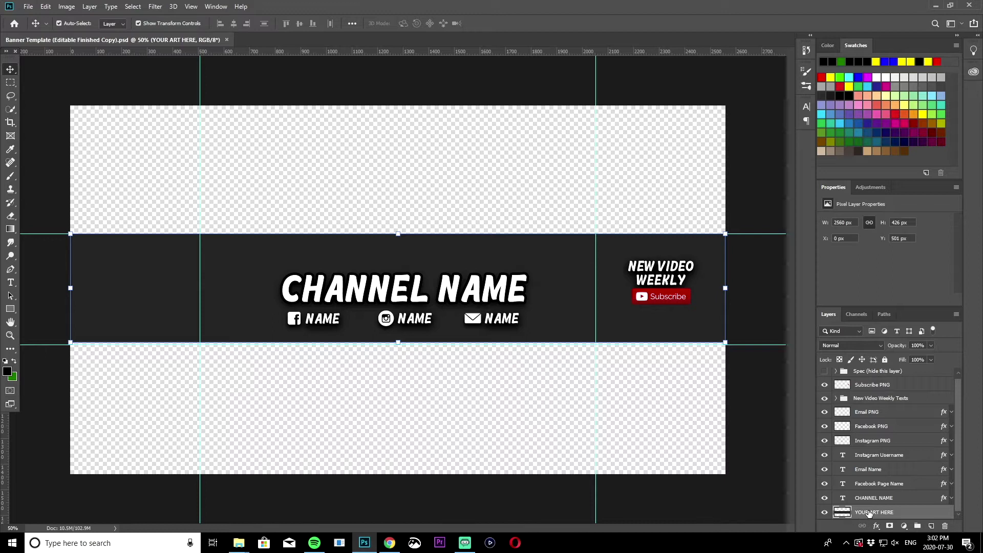
right_click(863, 514)
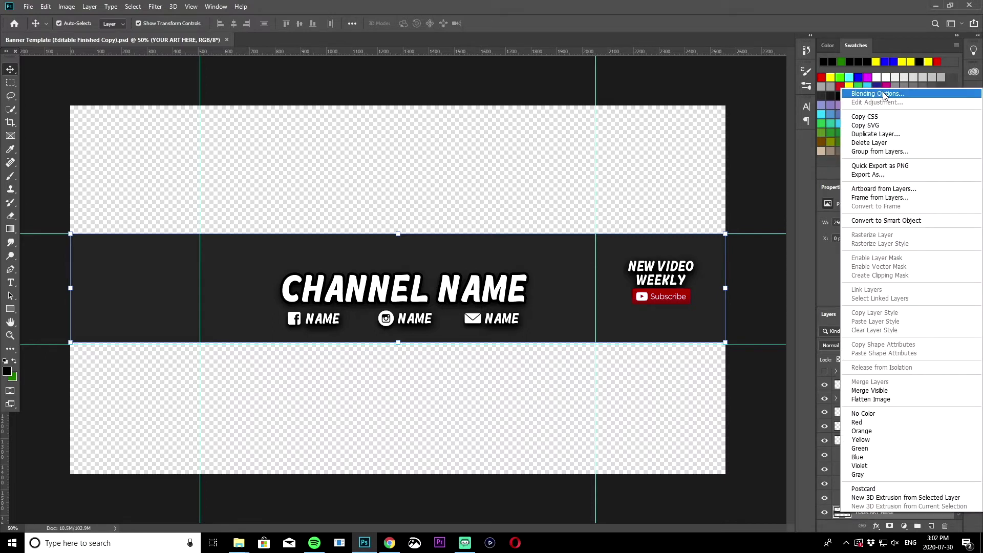
key("Escape")
key("space")
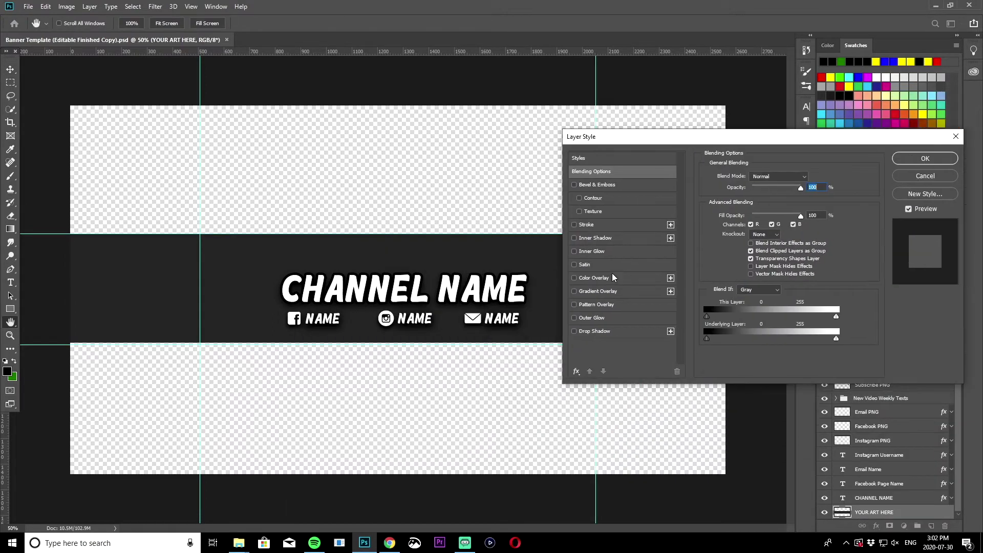
left_click(590, 280)
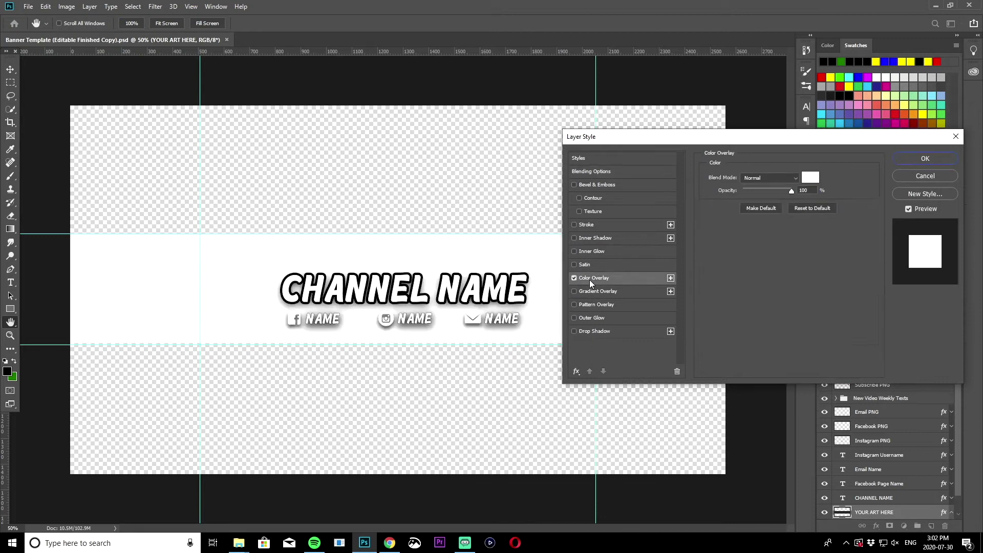
left_click(808, 179)
left_click(683, 219)
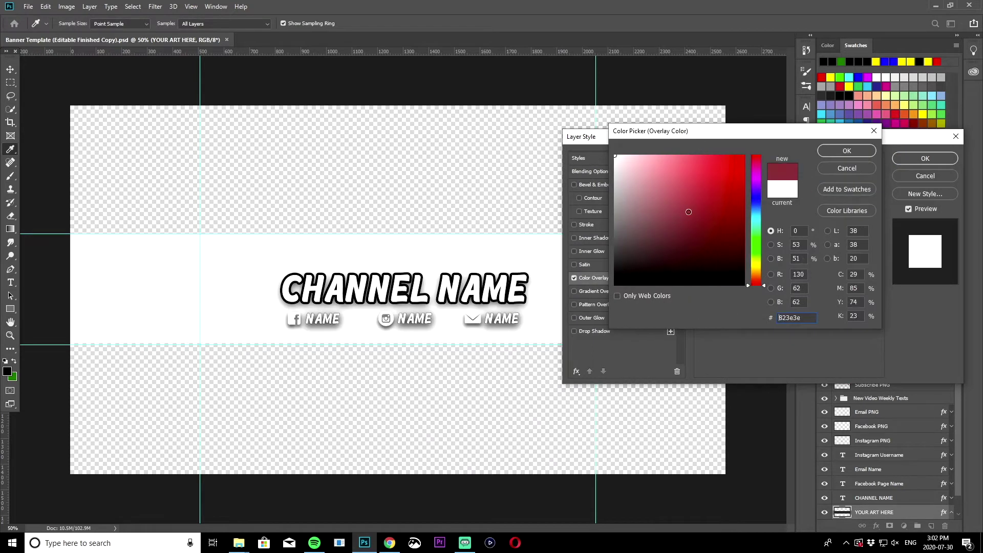
left_click(730, 179)
left_click(855, 168)
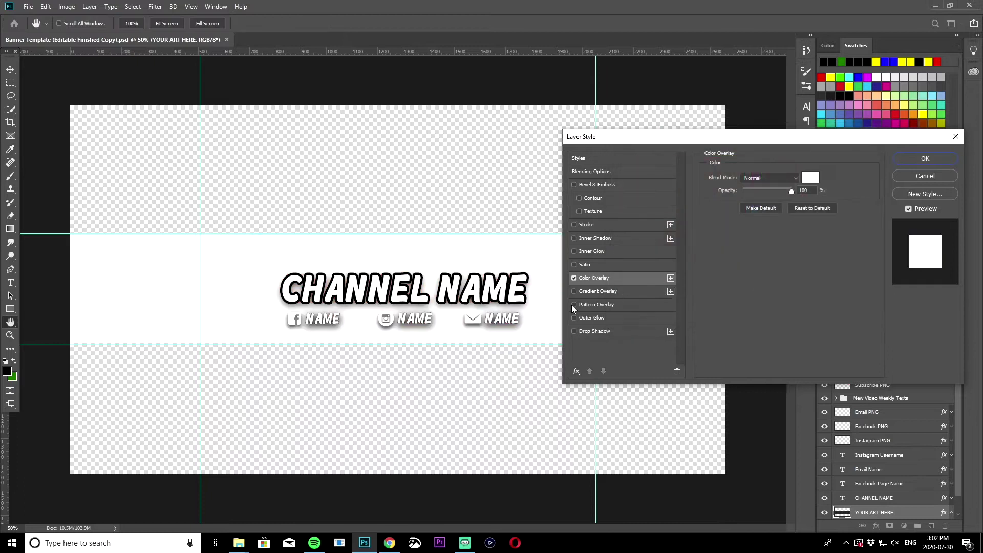
left_click(574, 278)
left_click(926, 178)
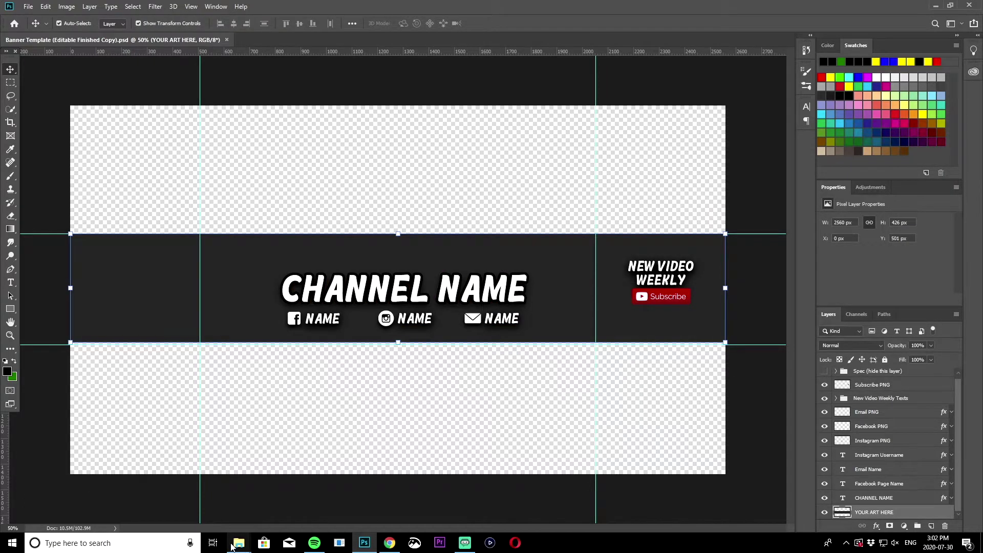
left_click(390, 542)
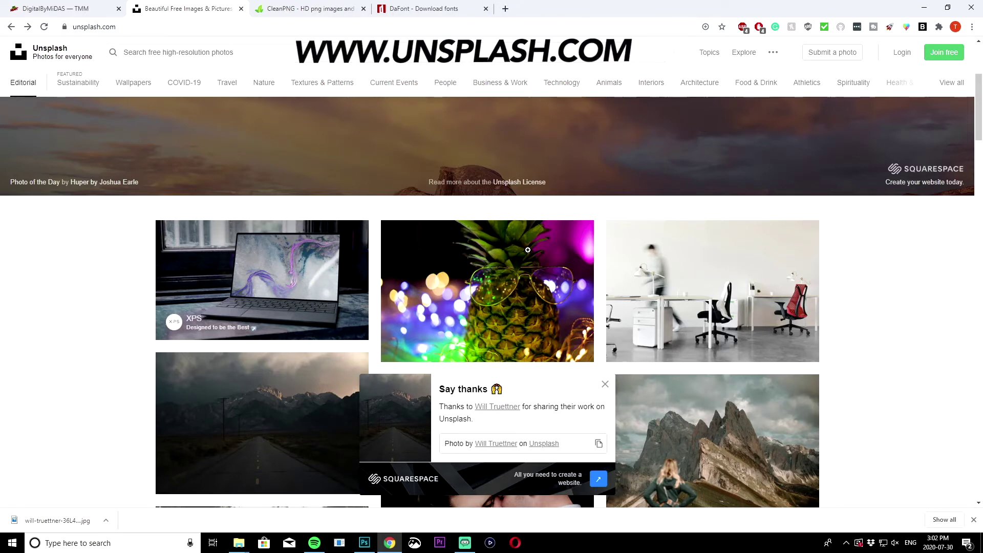
- Close Unsplash's thank-you popup for the mountain road photo and return to Photoshop
left_click(605, 384)
scroll(494, 362, "down", 6)
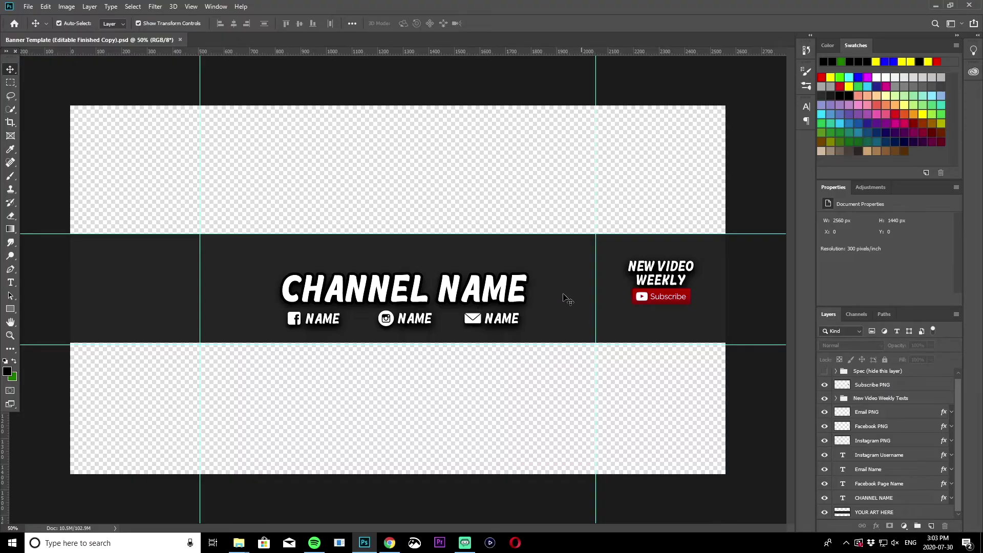
left_click(31, 8)
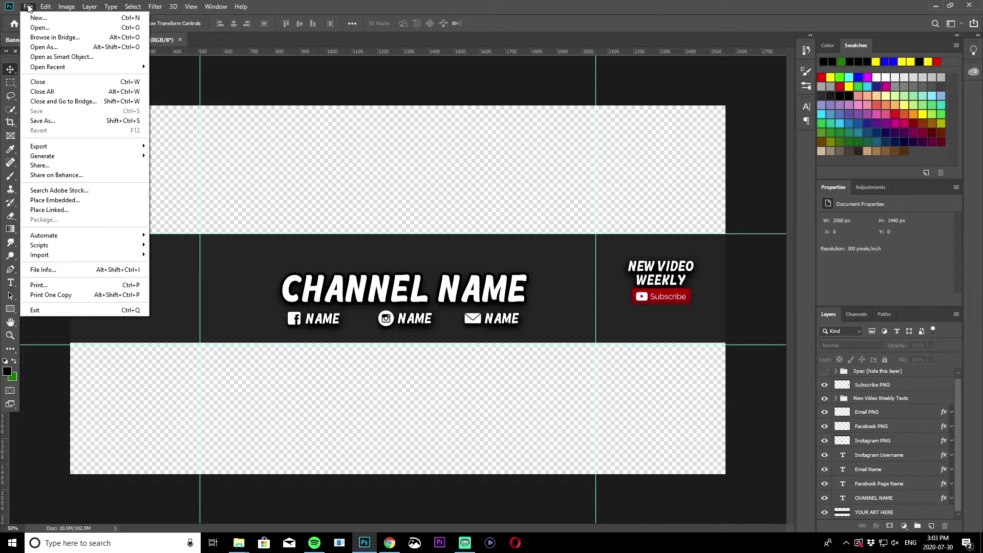
- Open the downloaded Unsplash mountain road JPG from Downloads as a separate document
left_click(41, 27)
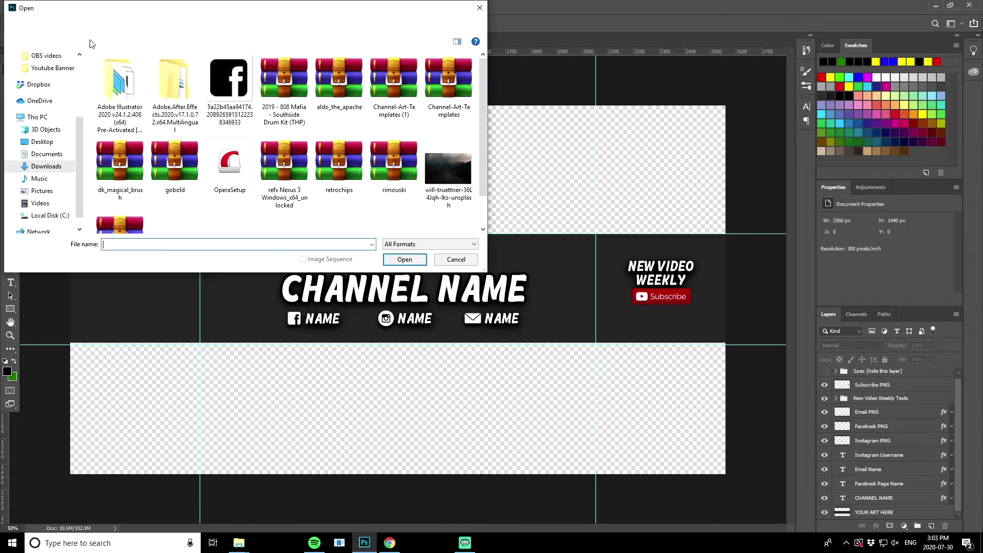
scroll(281, 158, "down", 1)
left_click(444, 134)
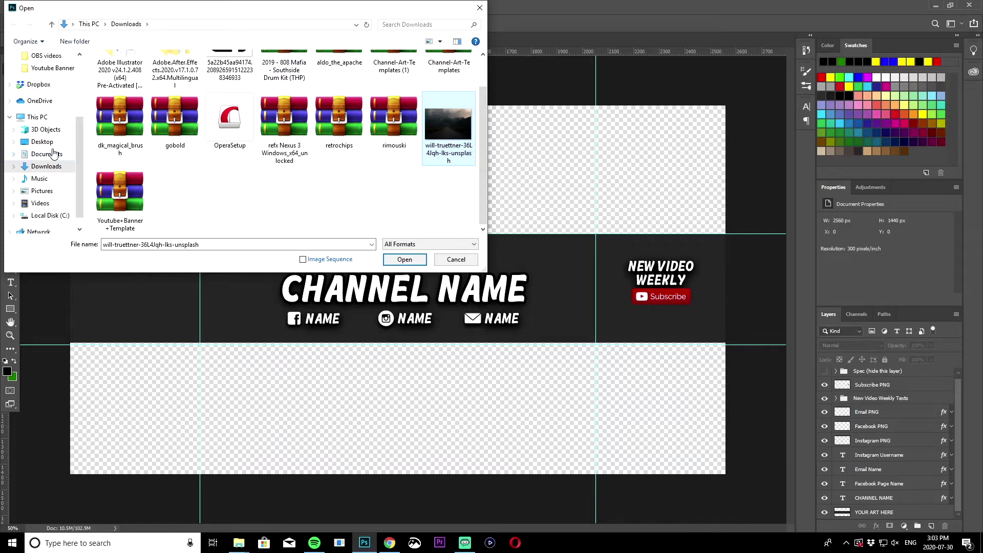
left_click(418, 261)
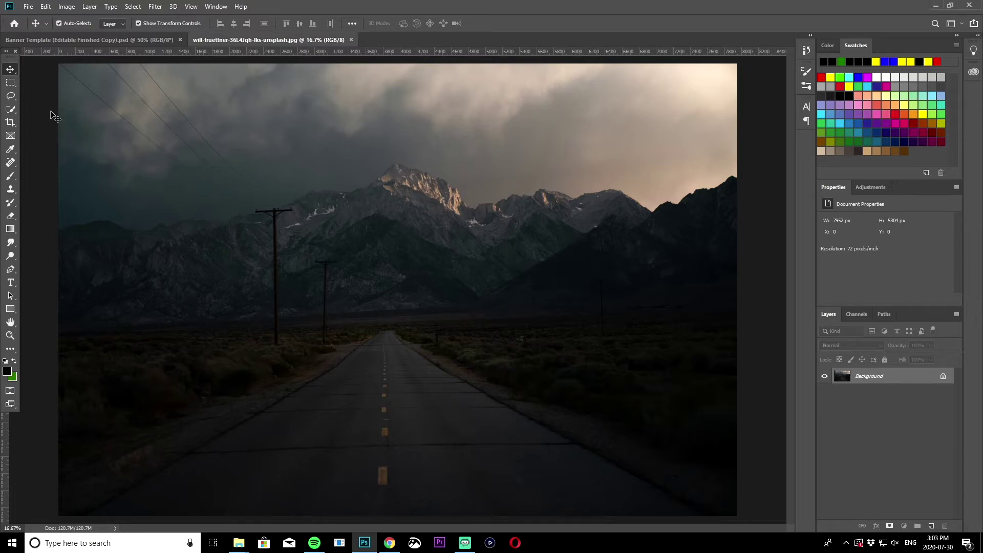
- Paste the road photo into the banner as Layer 1, converting its profile, beneath the text layers
left_click_drag(874, 372, 405, 191)
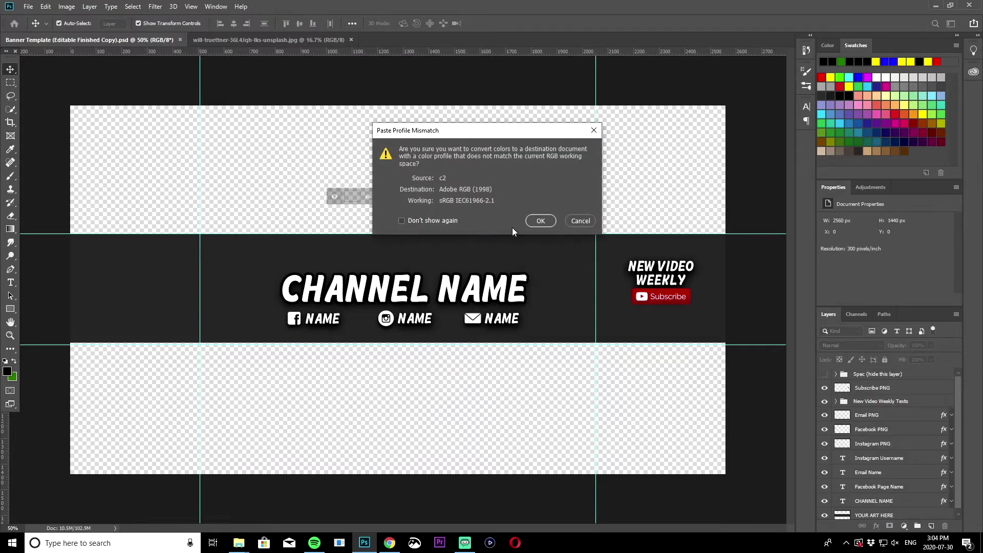
left_click(541, 220)
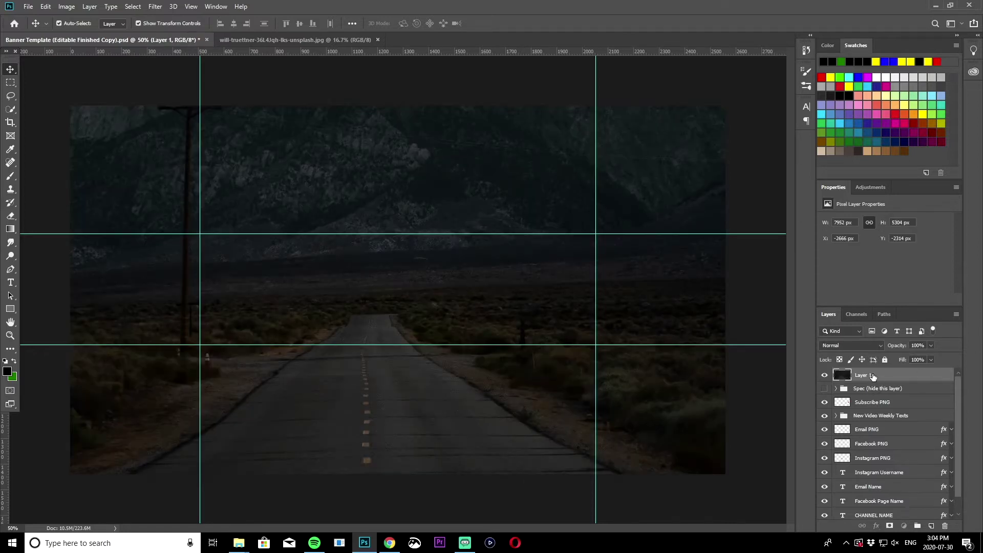
left_click_drag(869, 377, 867, 501)
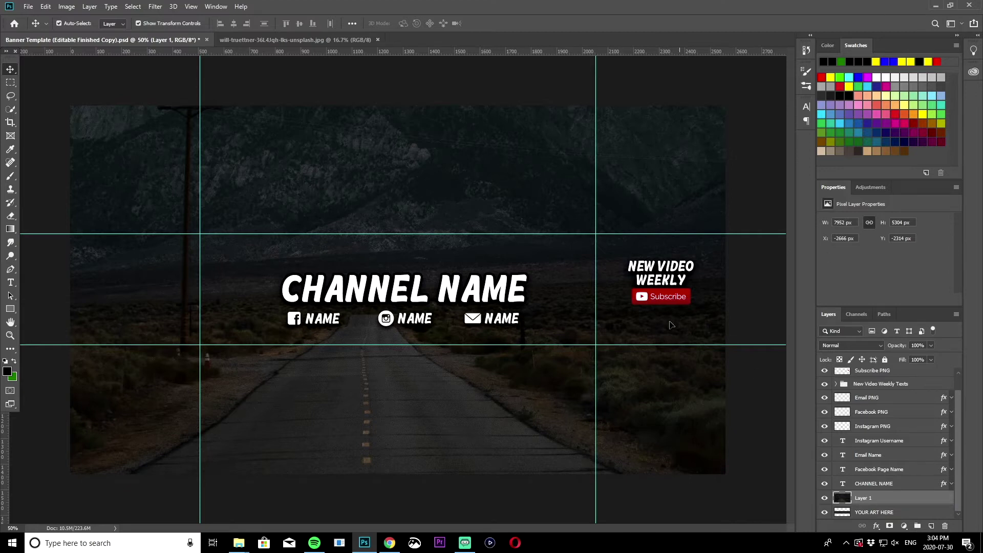
- Apply Create Clipping Mask to Layer 1 so the road photo fills only the middle band
right_click(874, 499)
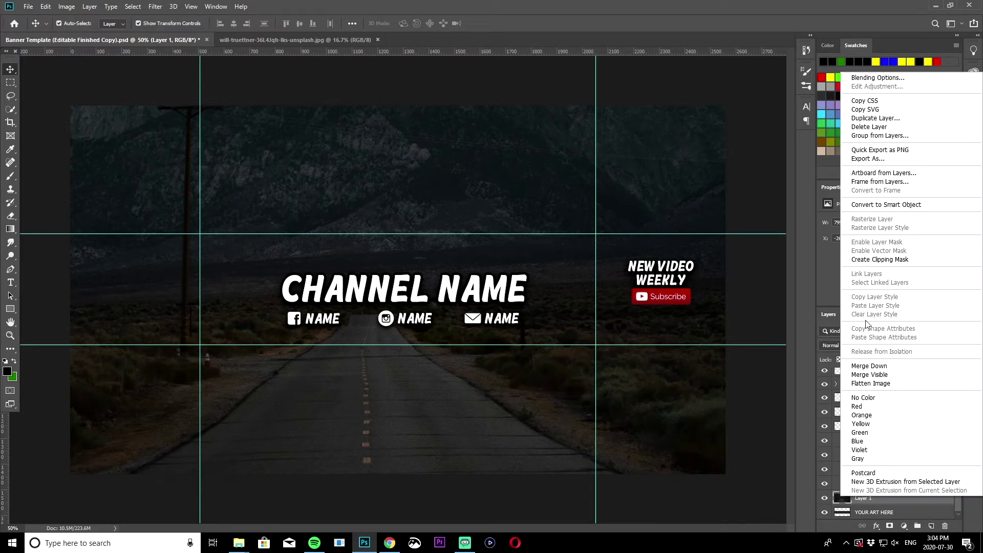
left_click(887, 261)
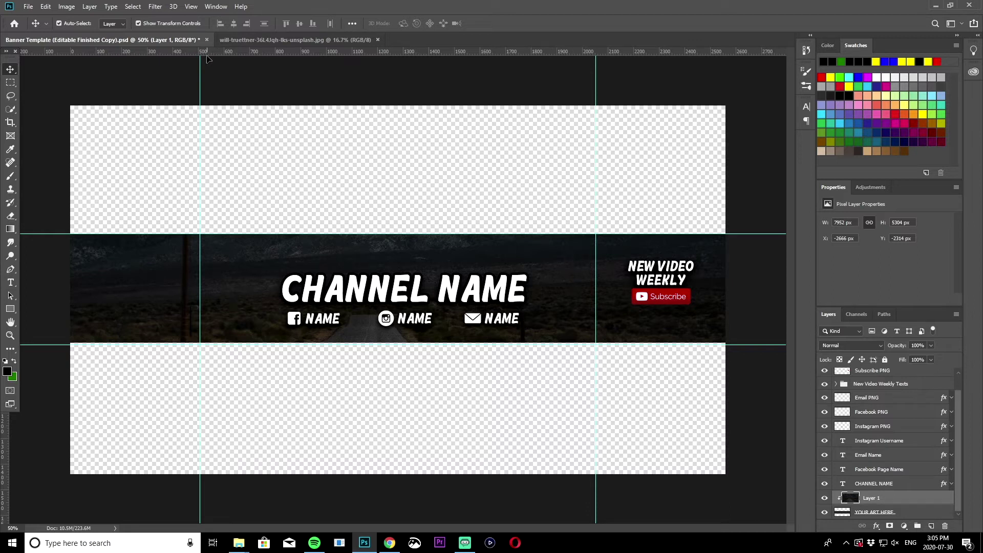
left_click(189, 7)
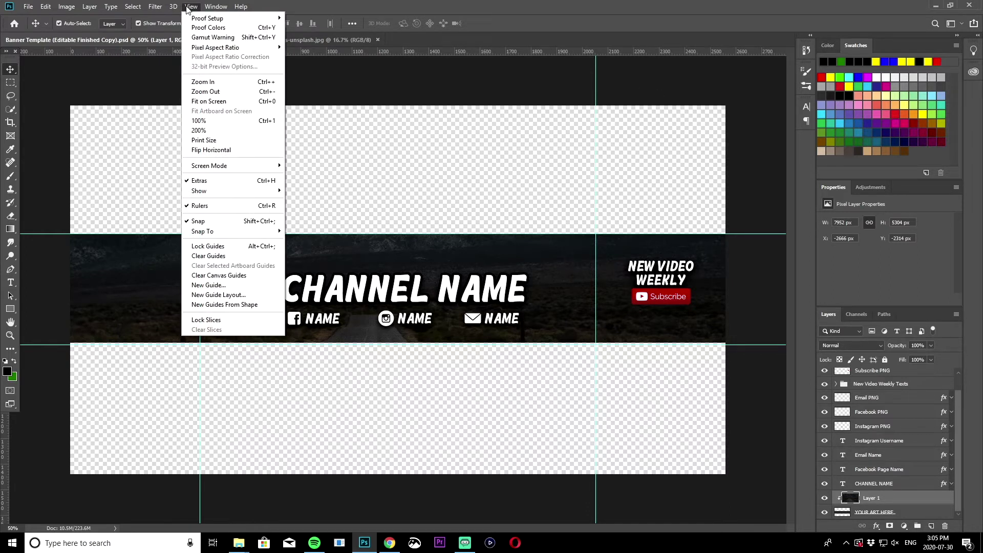
left_click(195, 206)
key("ctrl+r")
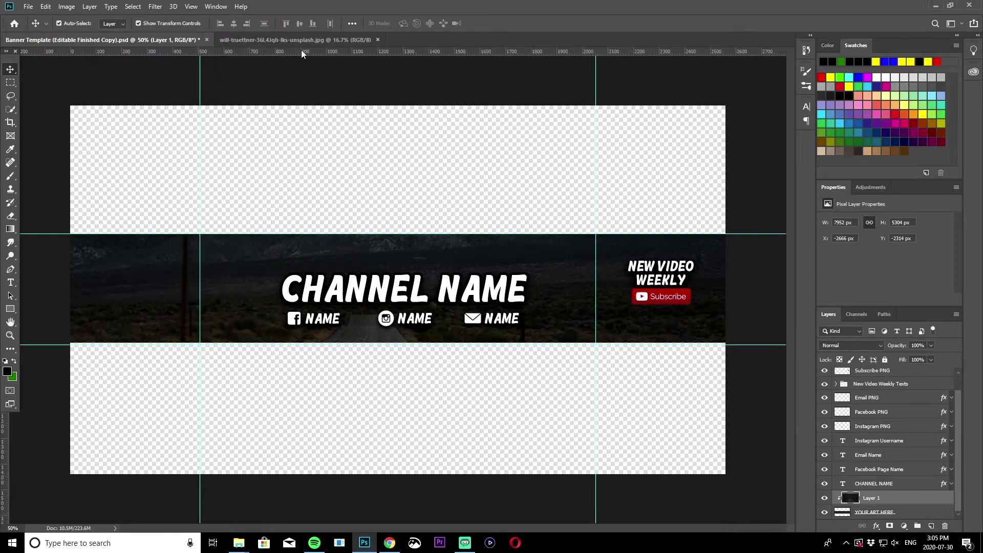
left_click_drag(269, 53, 273, 30)
left_click_drag(5, 463, 568, 479)
left_click_drag(4, 458, 362, 456)
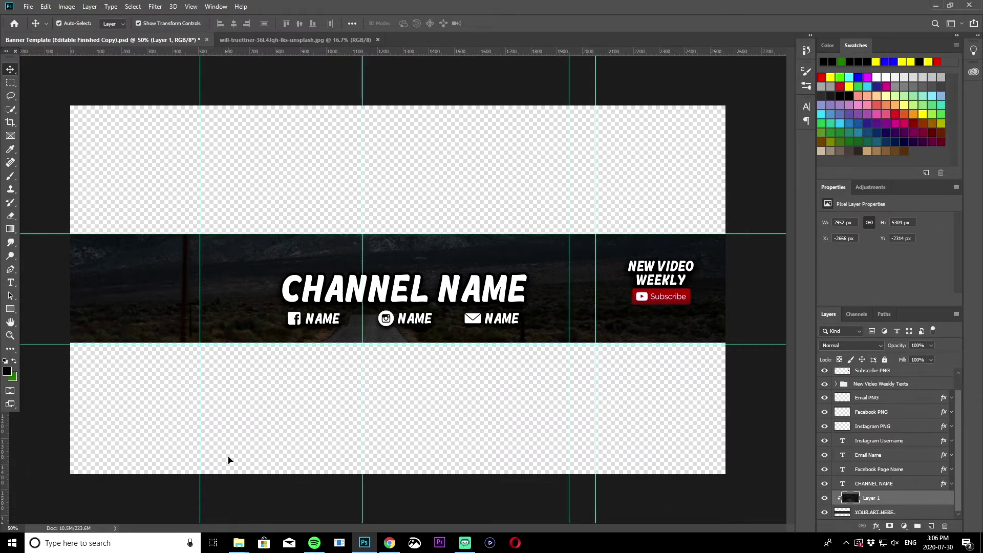
left_click_drag(364, 459, 10, 492)
left_click_drag(569, 437, 9, 429)
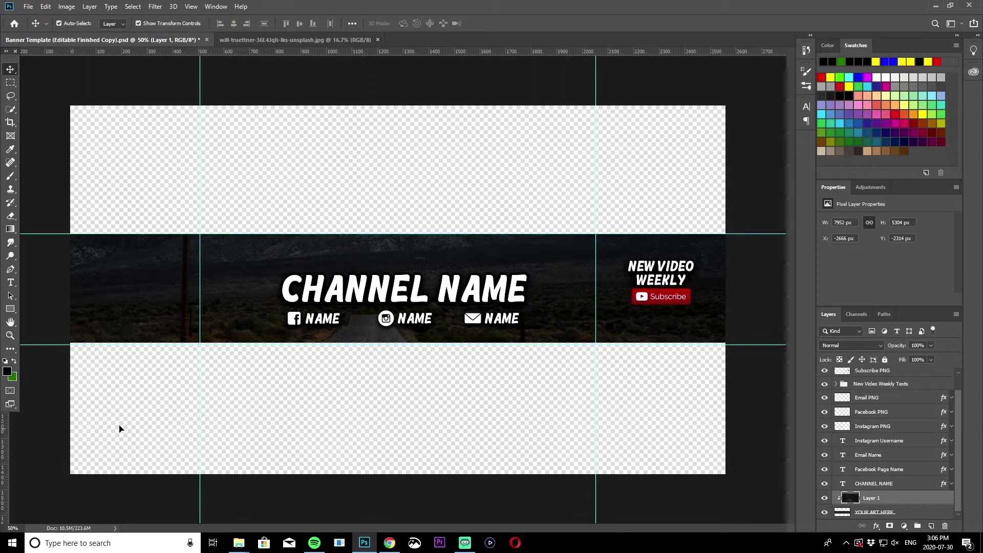
left_click_drag(165, 345, 164, 344)
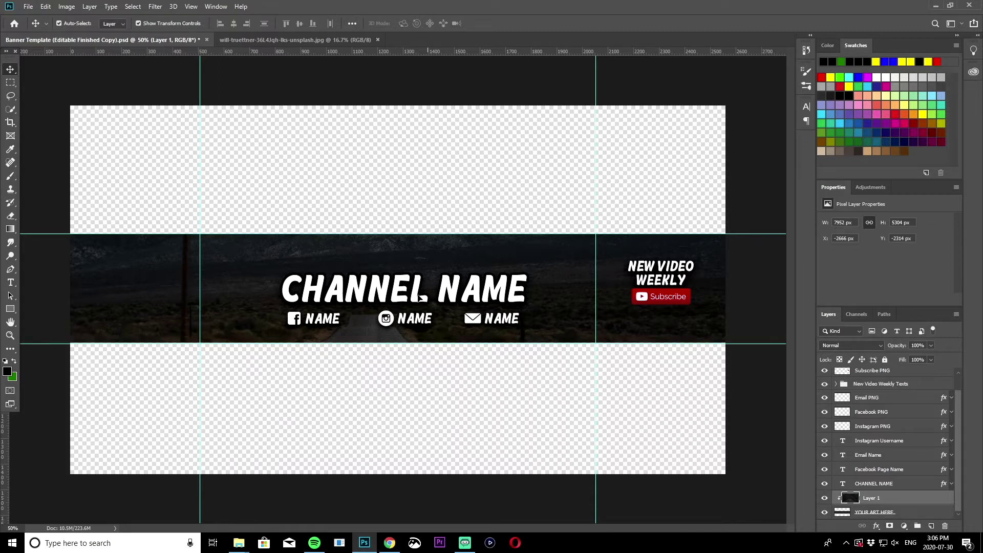
left_click(349, 290)
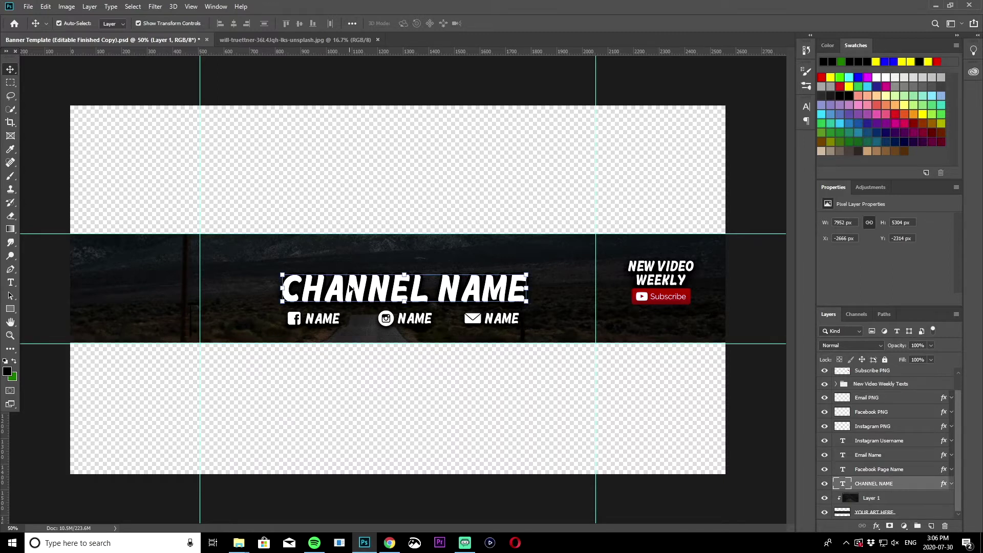
- Retype the CHANNEL NAME title as MIDAS, deleting the leftover NAME, and commit the edit
key("t")
left_click(399, 290)
double_click(399, 291)
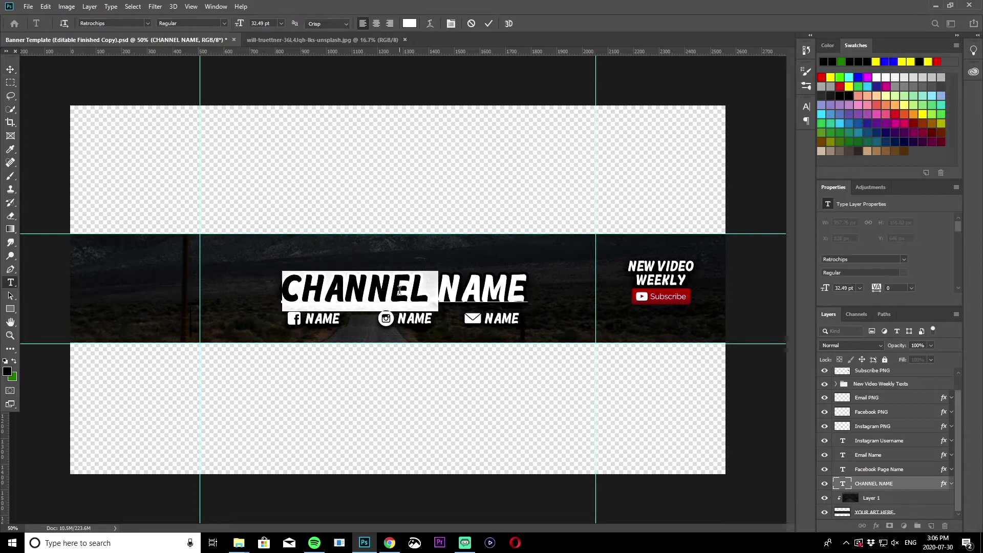
type("MIDAS")
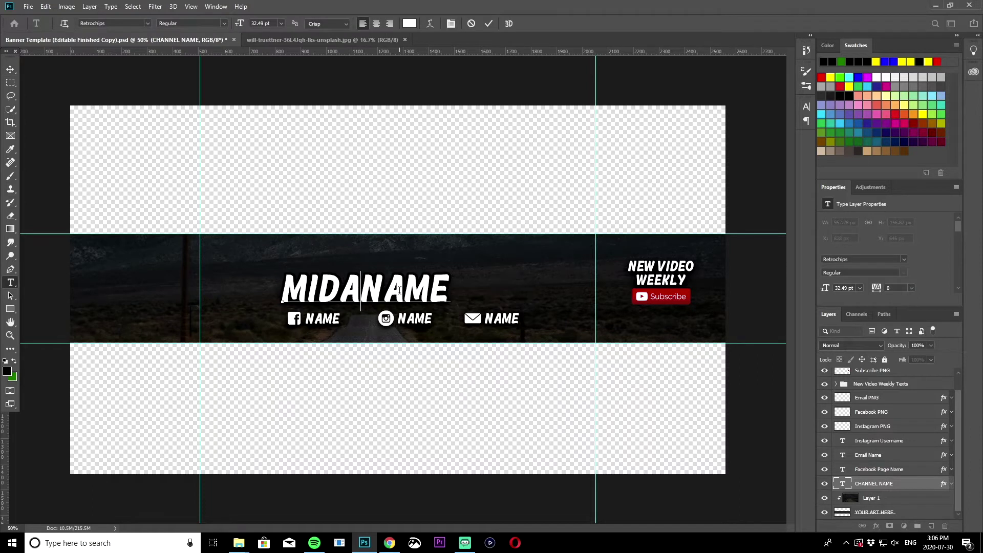
key("shift+End")
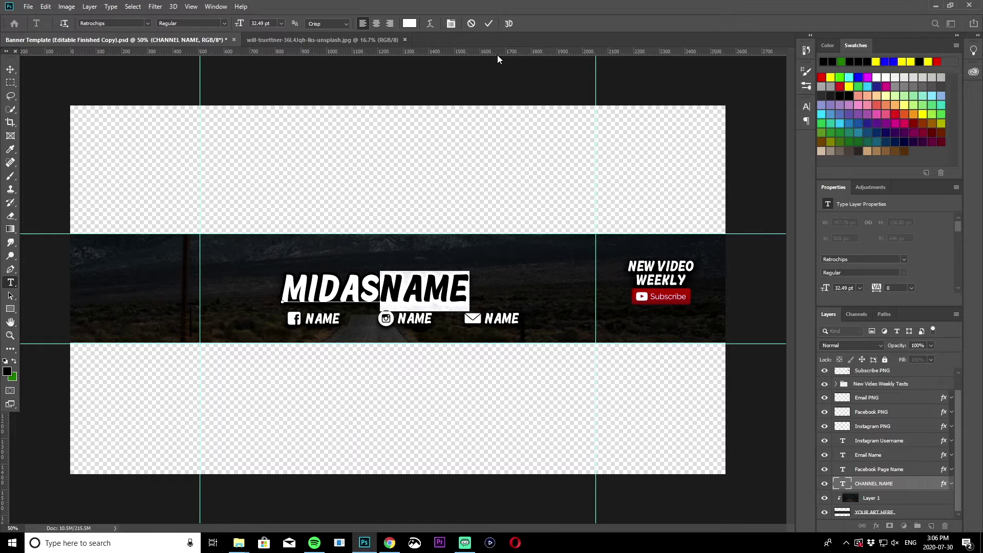
key("BackSpace")
key("ctrl+Return")
key("v")
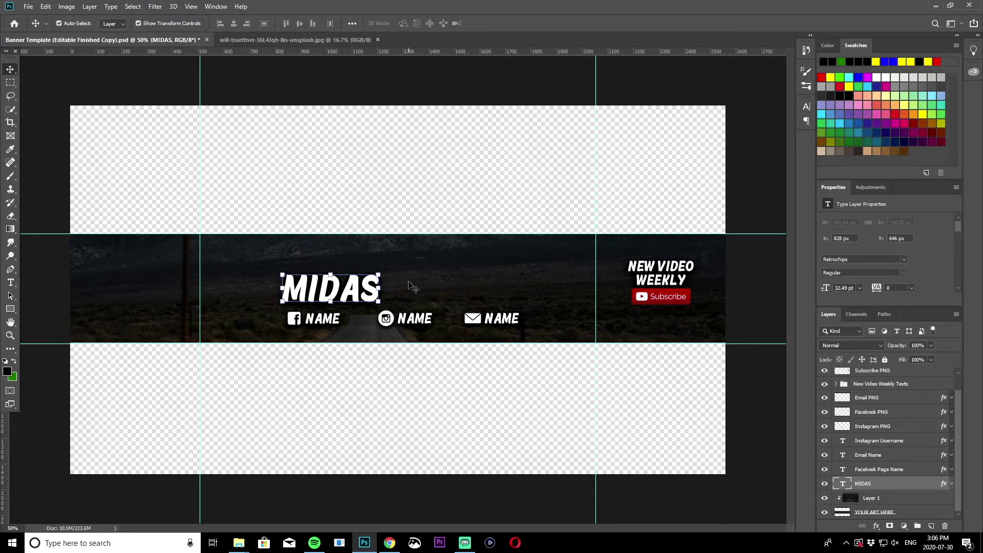
left_click(377, 276)
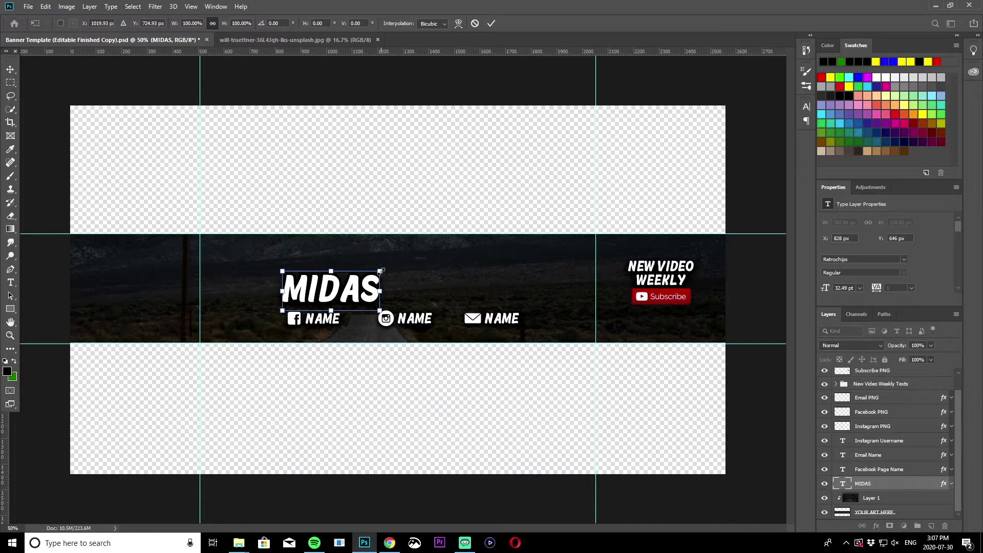
- Scale the MIDAS title from its centre to about 201%, then shift it right
left_click_drag(382, 271, 420, 261)
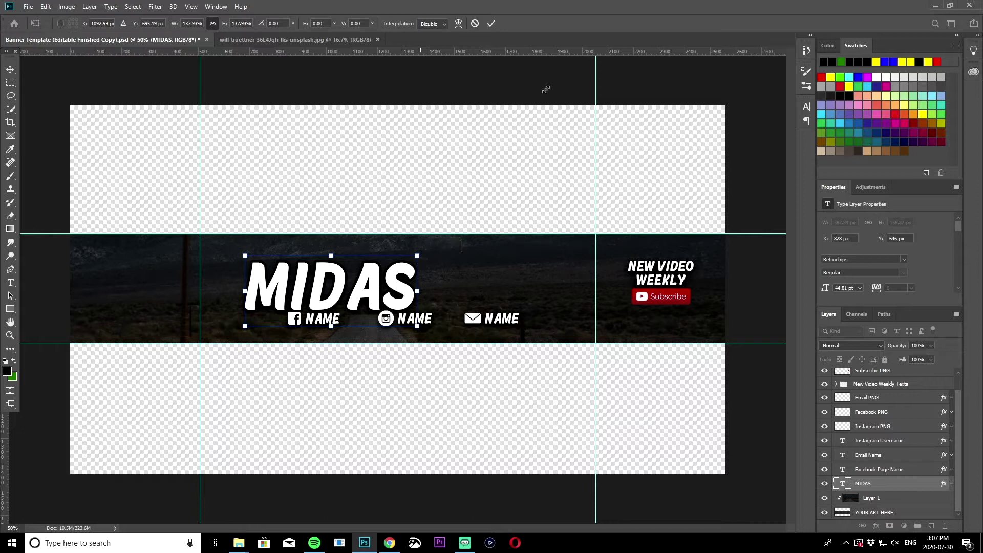
key("ctrl+z")
left_click_drag(417, 256, 448, 243)
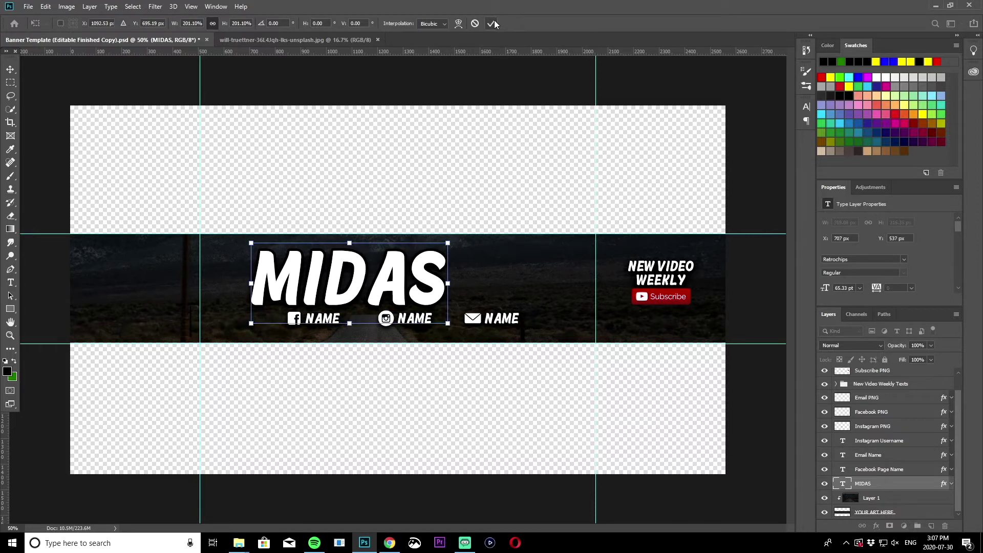
left_click(492, 23)
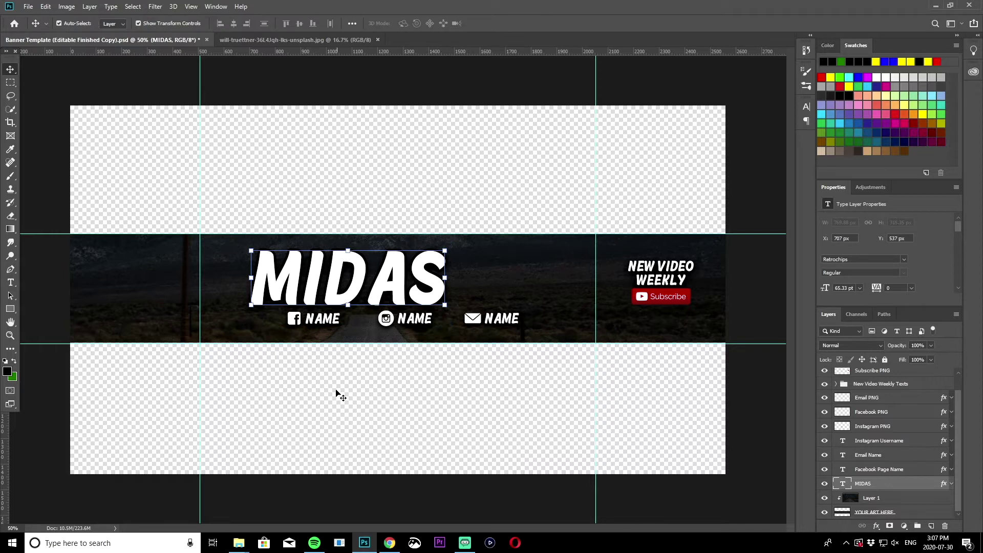
left_click_drag(409, 264, 465, 263)
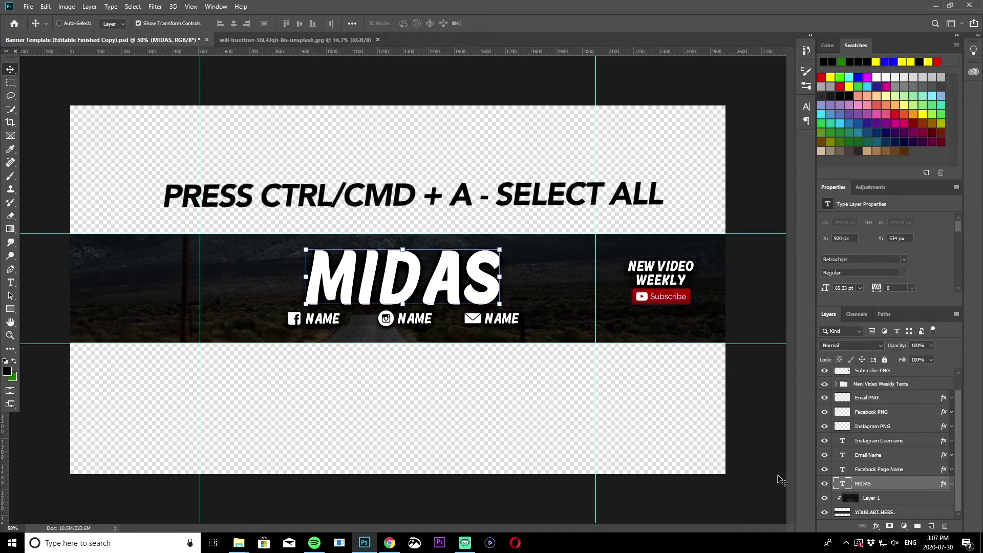
- Align MIDAS to the canvas horizontal centre, undoing the accidental vertical centring
key("ctrl+a")
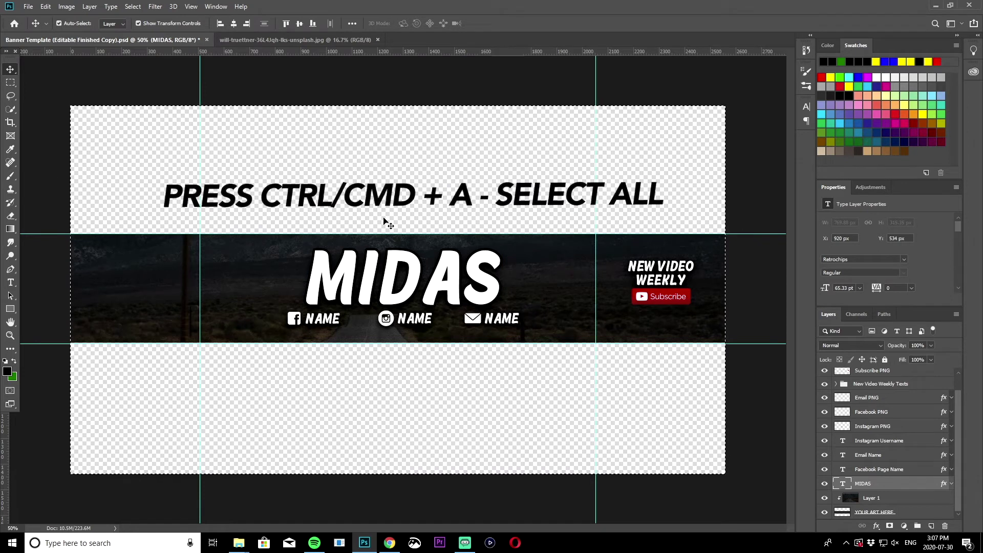
left_click(235, 26)
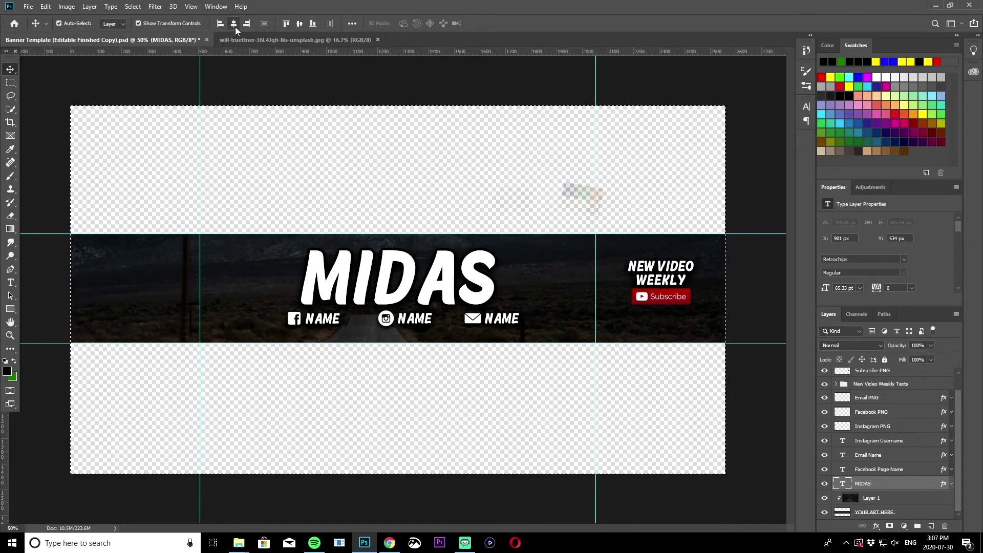
left_click(299, 23)
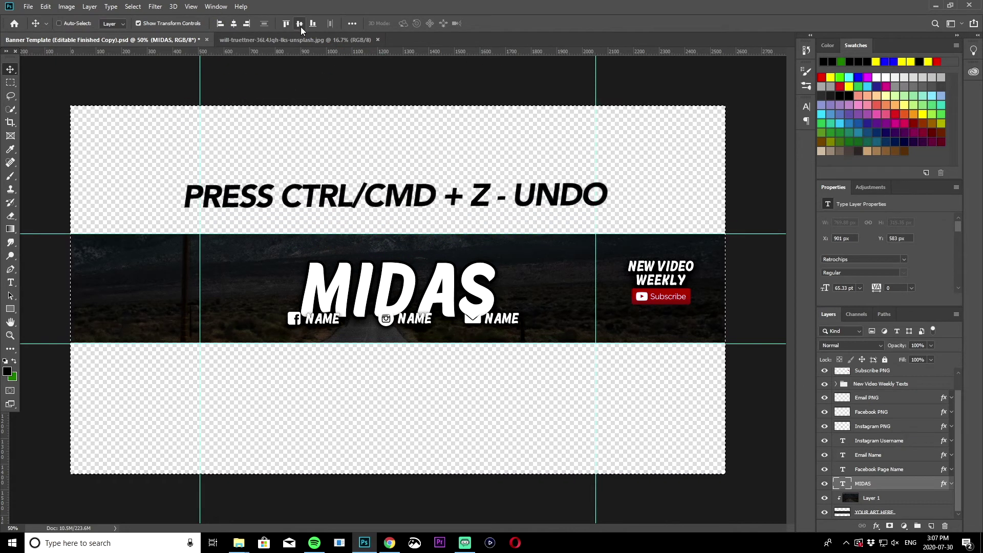
key("ctrl+z")
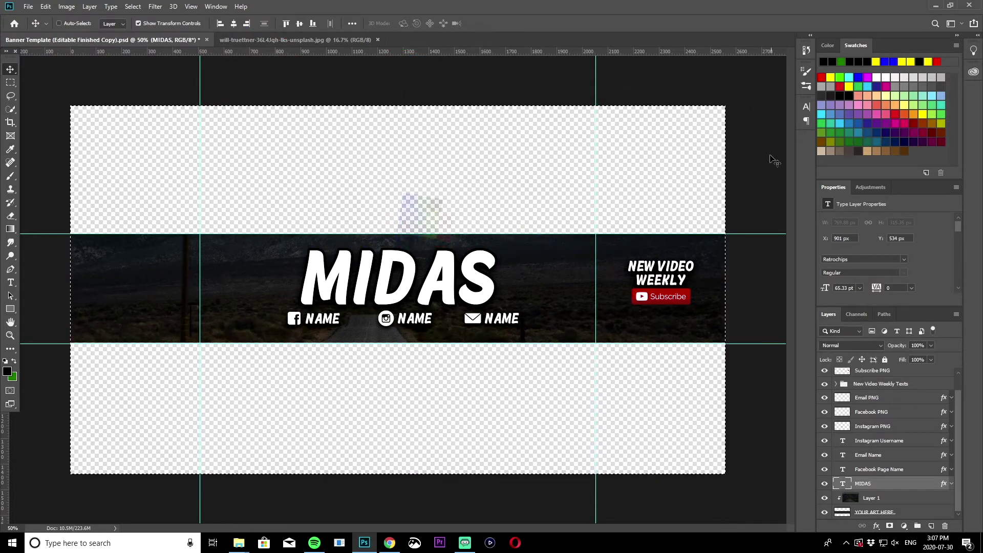
- Delete the social NAME text labels and the Instagram and email icon layers
key("ctrl+d")
left_click(303, 320, "ctrl")
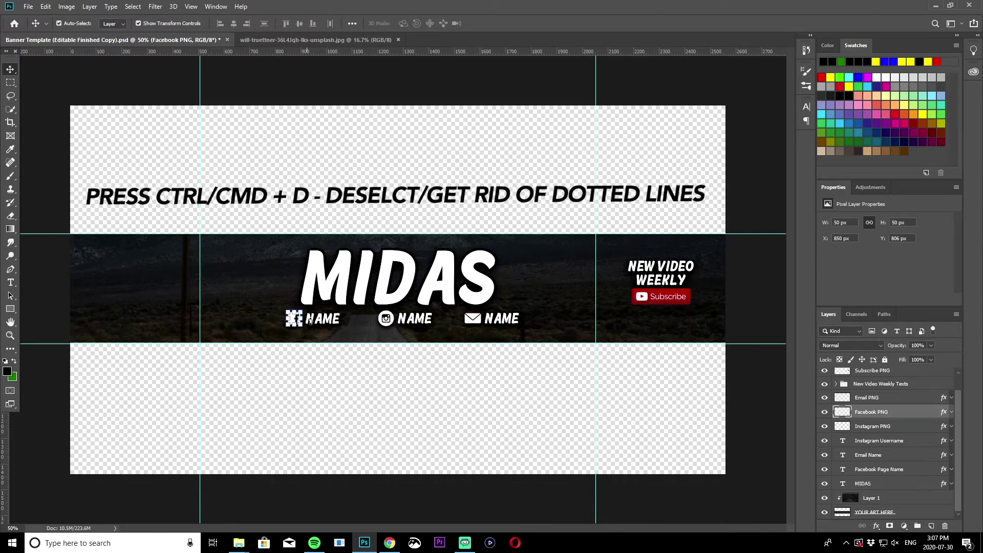
left_click(324, 319, "ctrl")
left_click(416, 321, "ctrl")
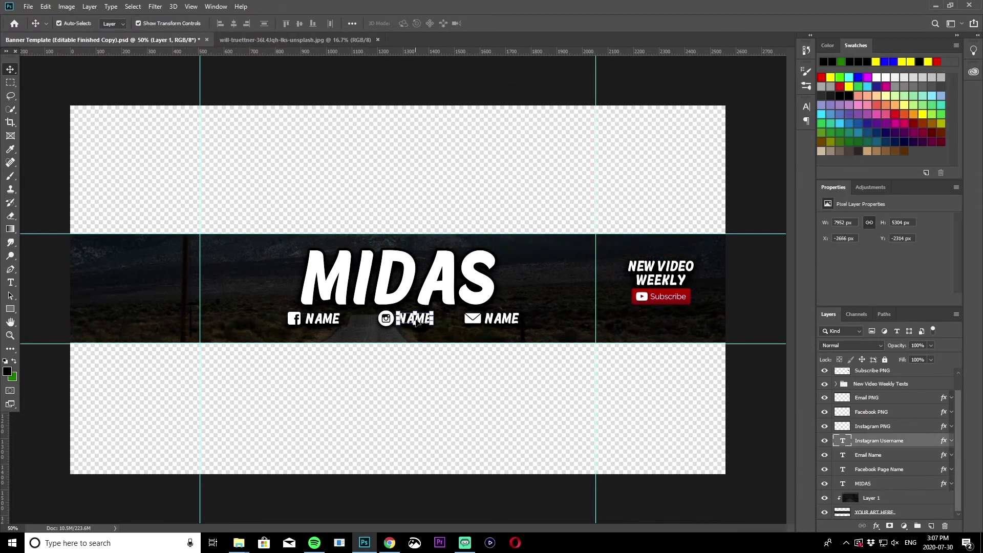
left_click(512, 322, "ctrl")
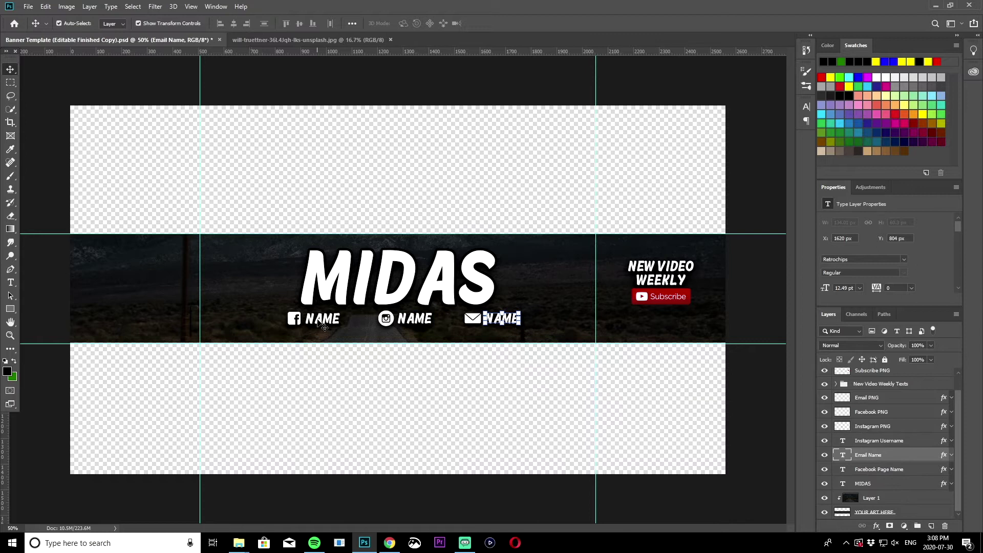
left_click(320, 321)
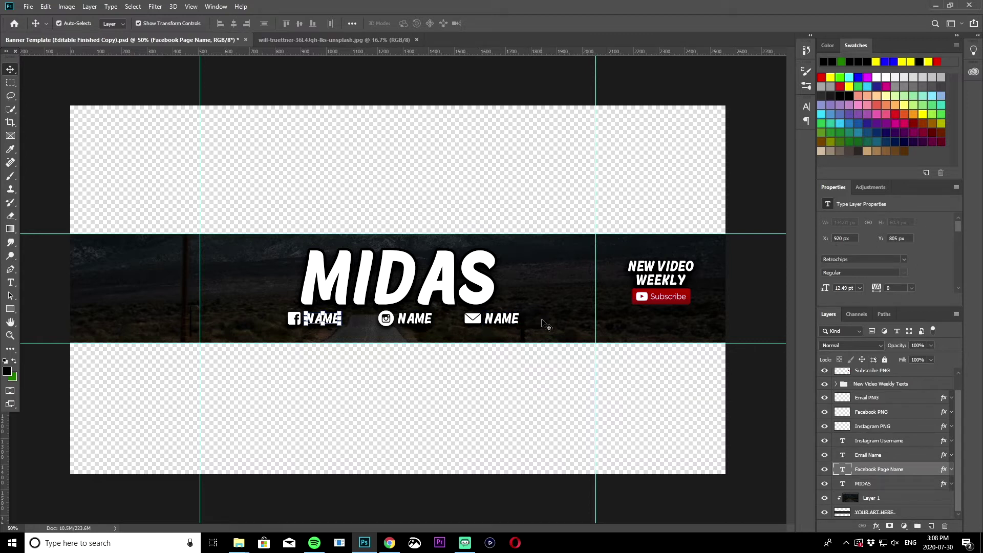
left_click(509, 323, "ctrl")
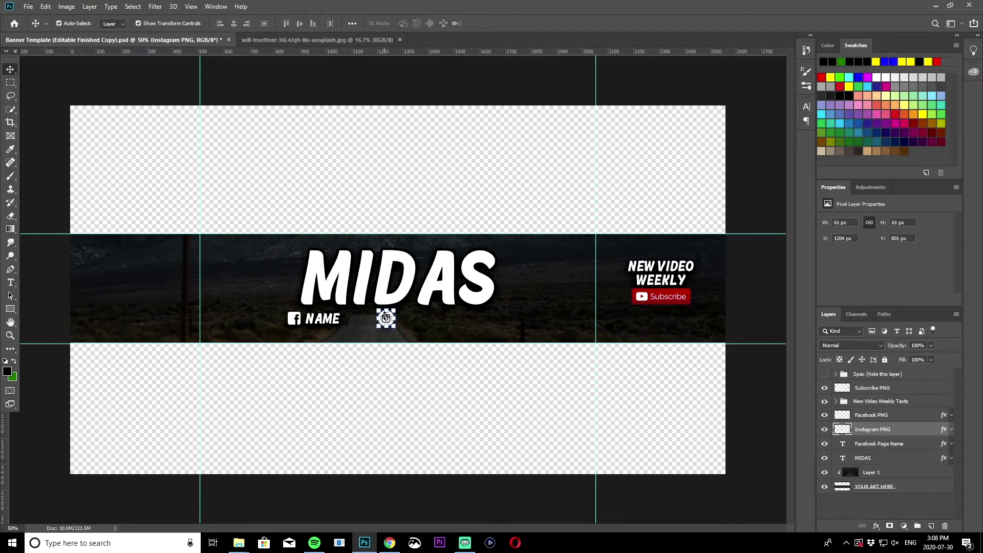
key("Delete")
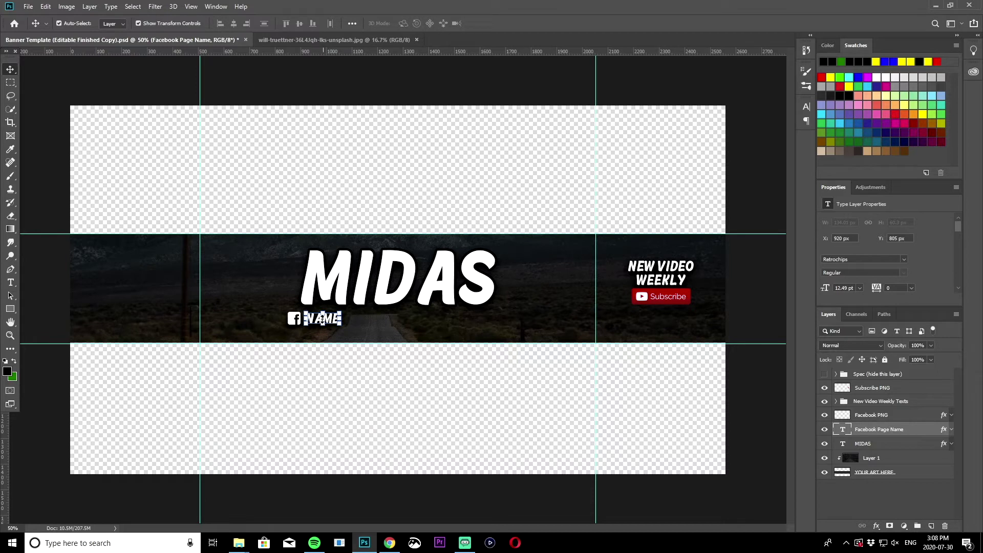
key("Delete")
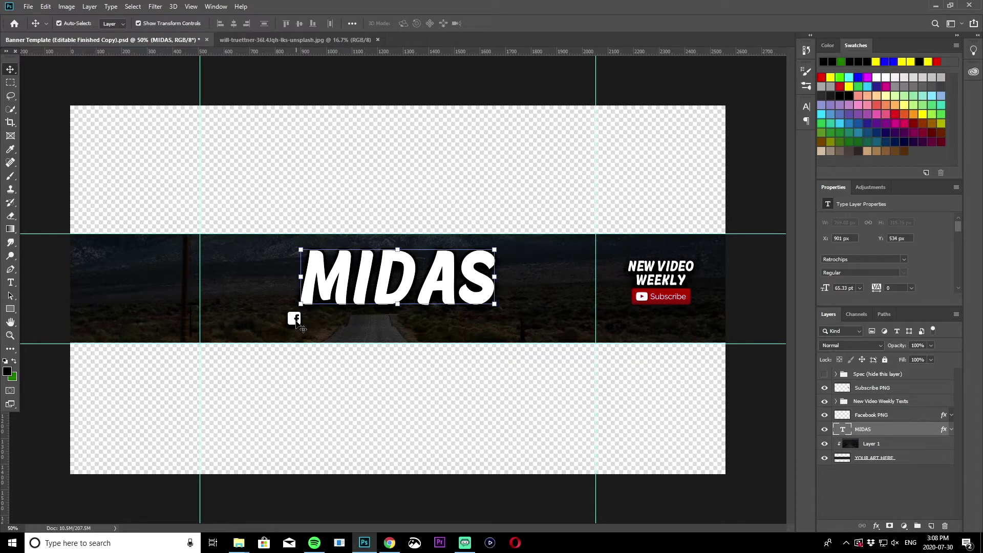
- Delete the Facebook icon layer as well
left_click(302, 327)
left_click(294, 322)
key("Delete")
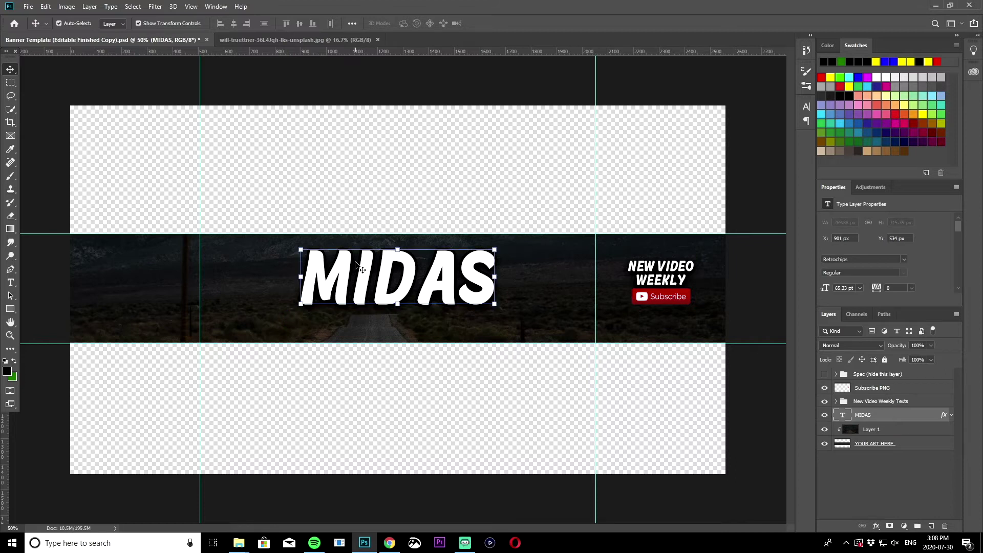
- Align MIDAS to the canvas vertical centre and clear the canvas selection
key("ctrl+a")
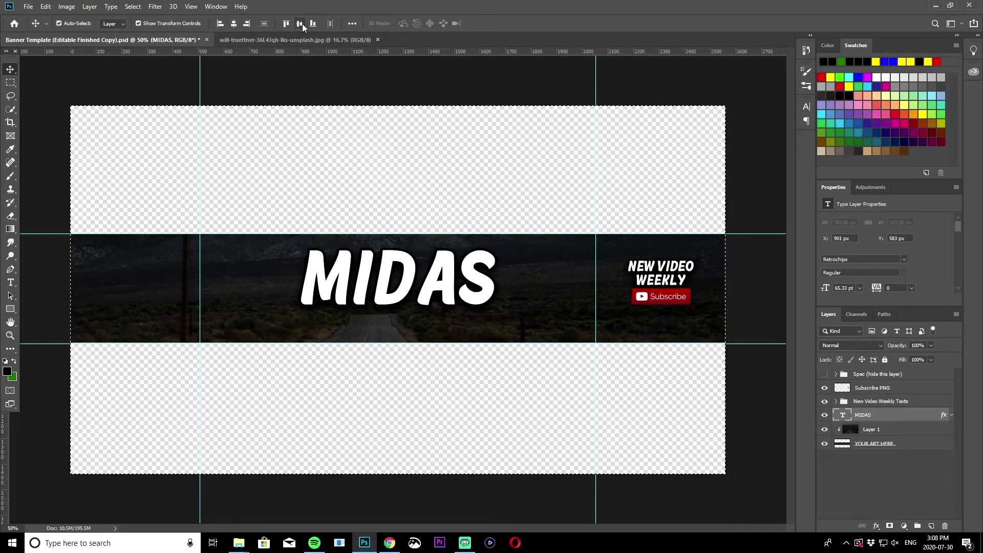
left_click(301, 24)
key("ctrl+d")
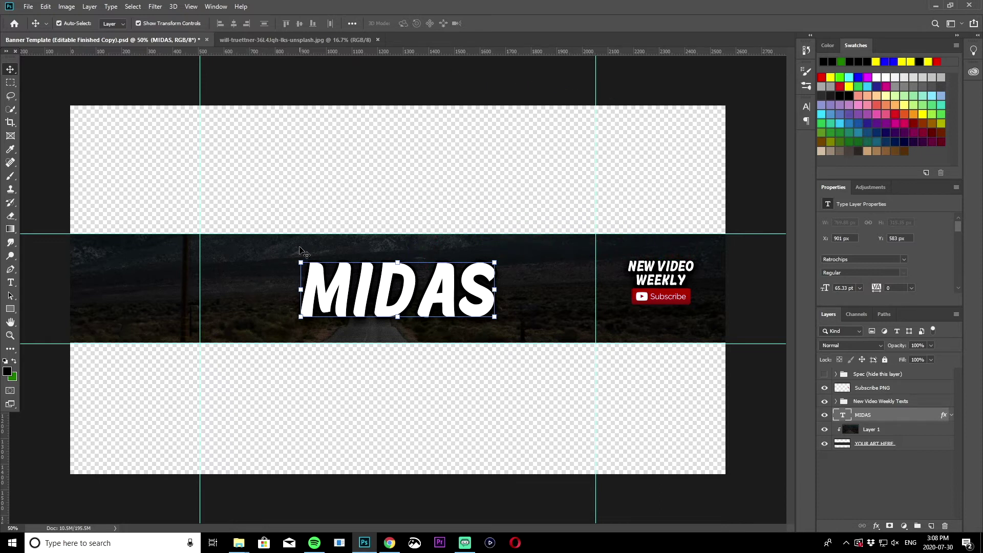
left_click(294, 202)
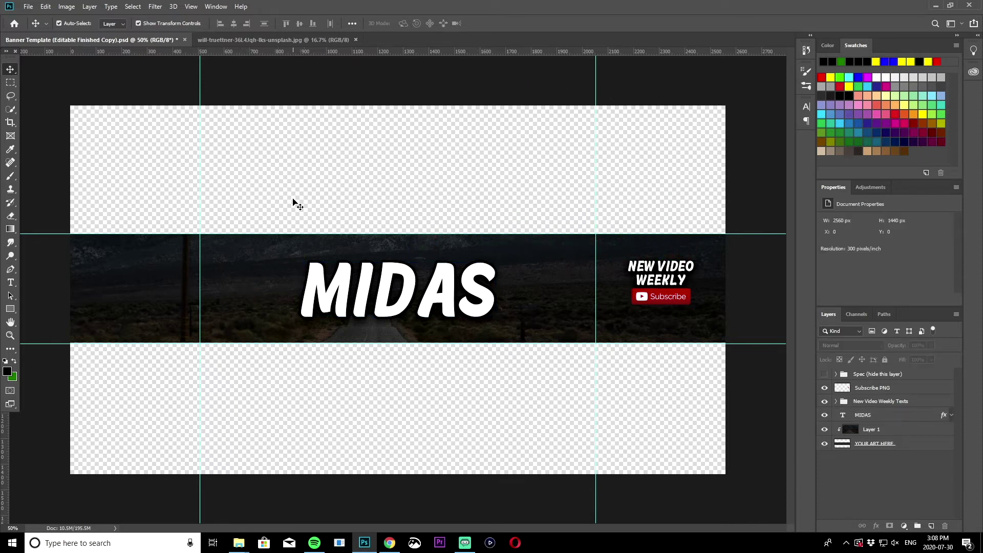
- Open IMG_2186.jpg, the athlete's gym photo, via the File menu
left_click(30, 7)
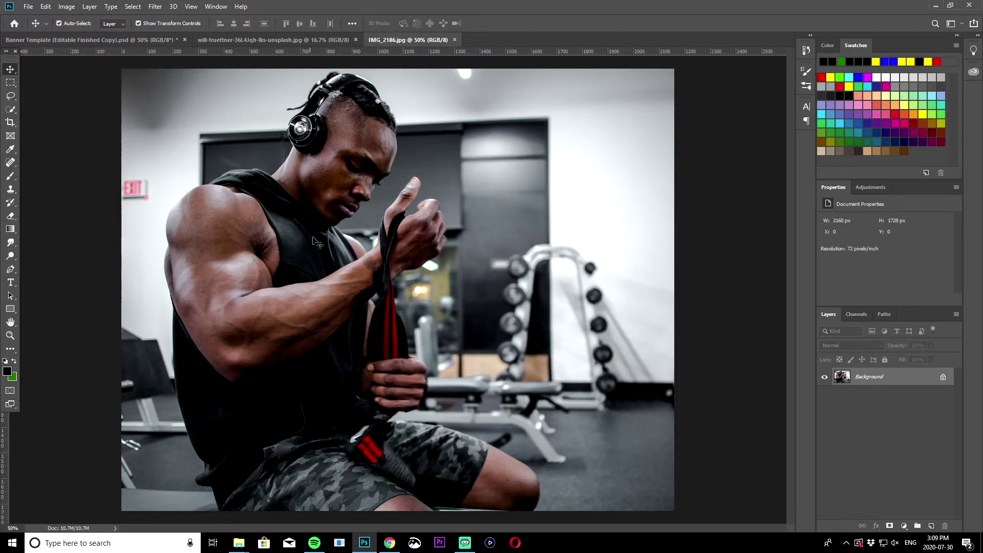
- Copy the selected athlete to Layer 1, hide the Background, and drag him into the banner
left_click(11, 109)
key("ctrl+j")
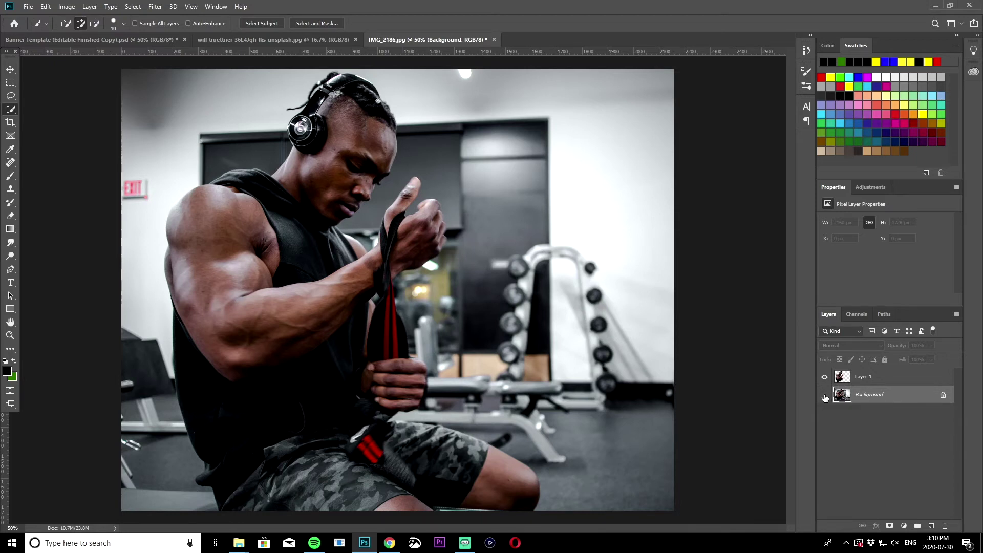
left_click(824, 395)
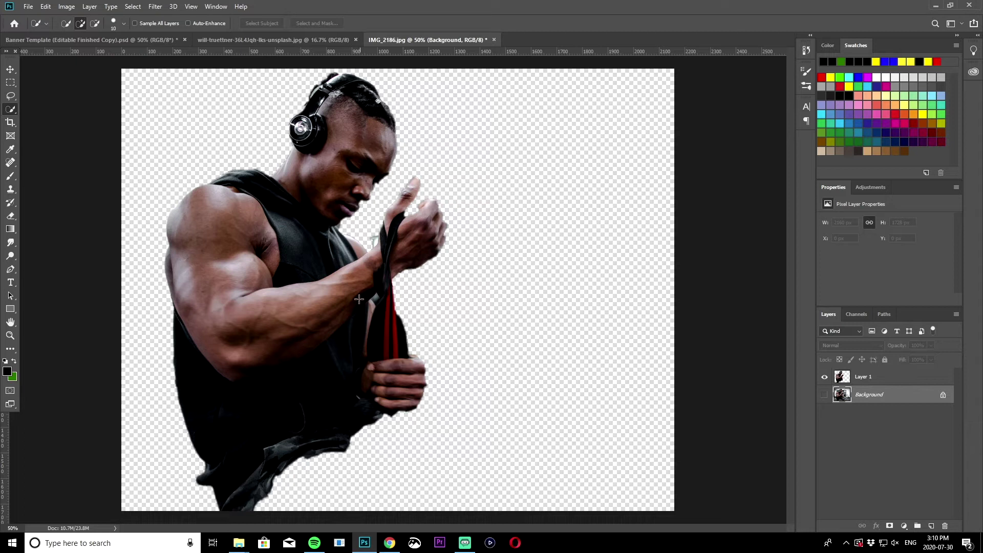
left_click(872, 379)
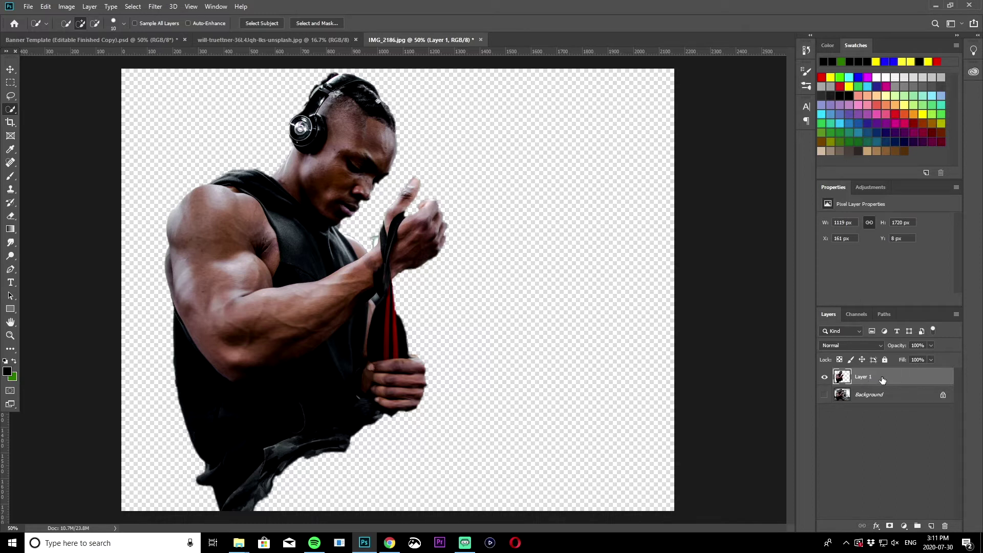
left_click_drag(880, 377, 251, 293)
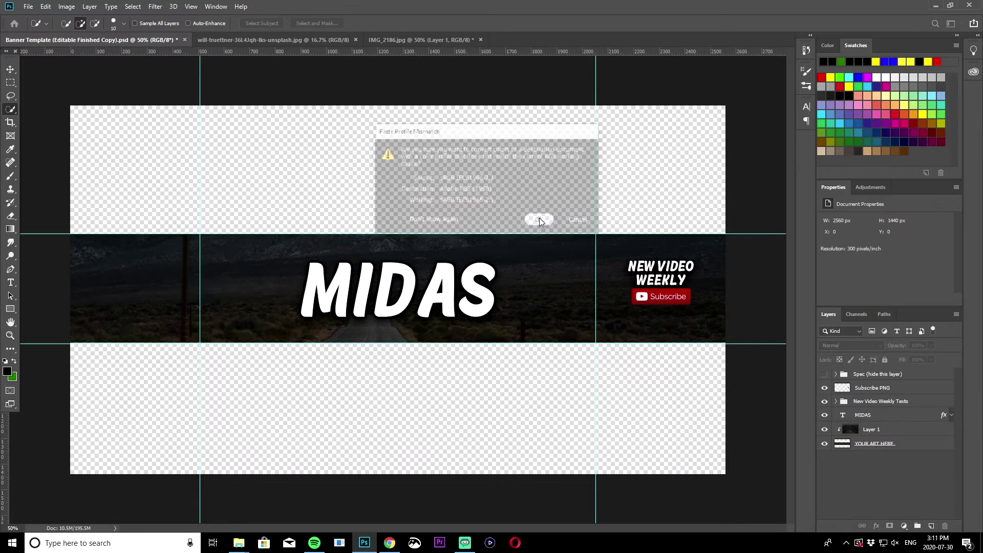
- Scale the athlete to about 59%, place him left of MIDAS, and stack Layer 2 below the title
left_click(539, 220)
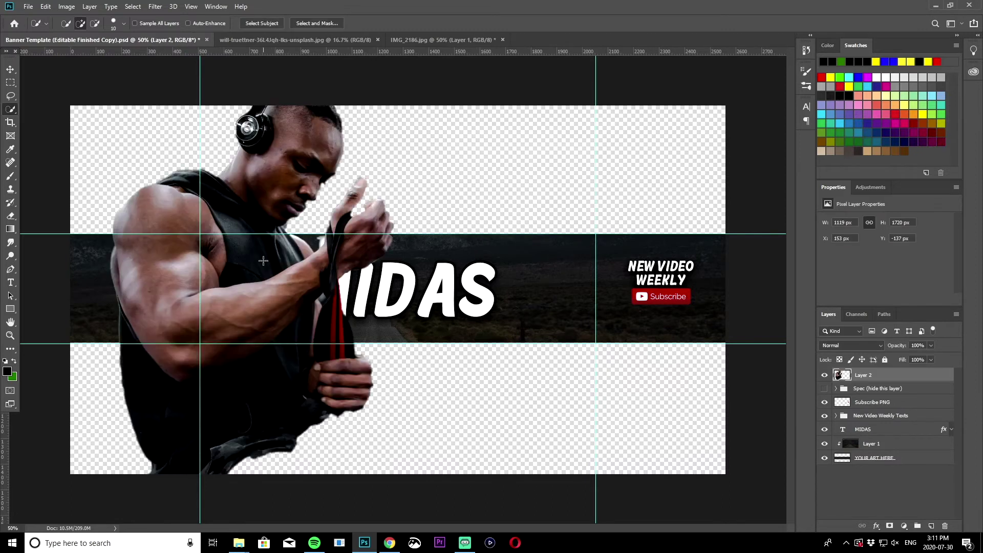
left_click(10, 70)
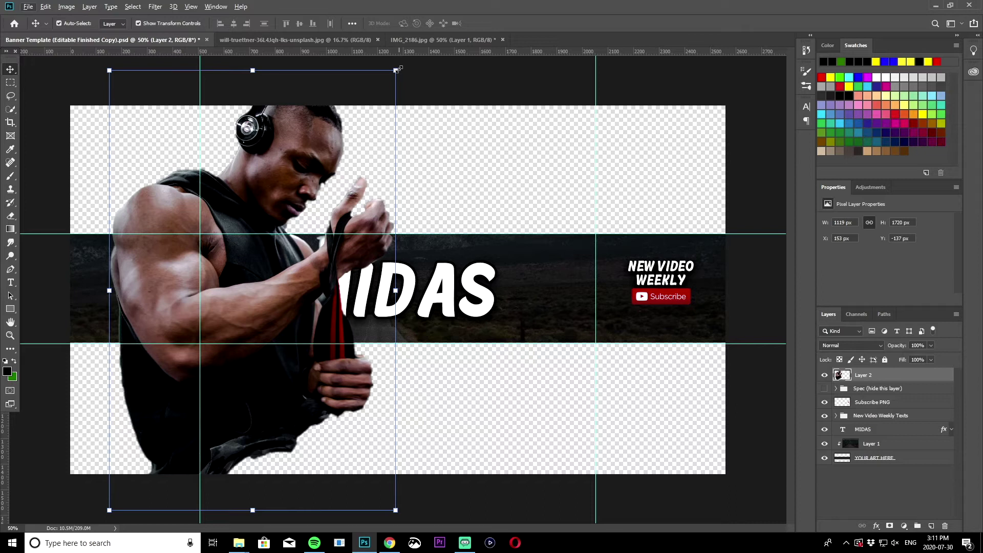
key("alt")
left_click_drag(395, 70, 267, 185)
left_click_drag(262, 272, 265, 285)
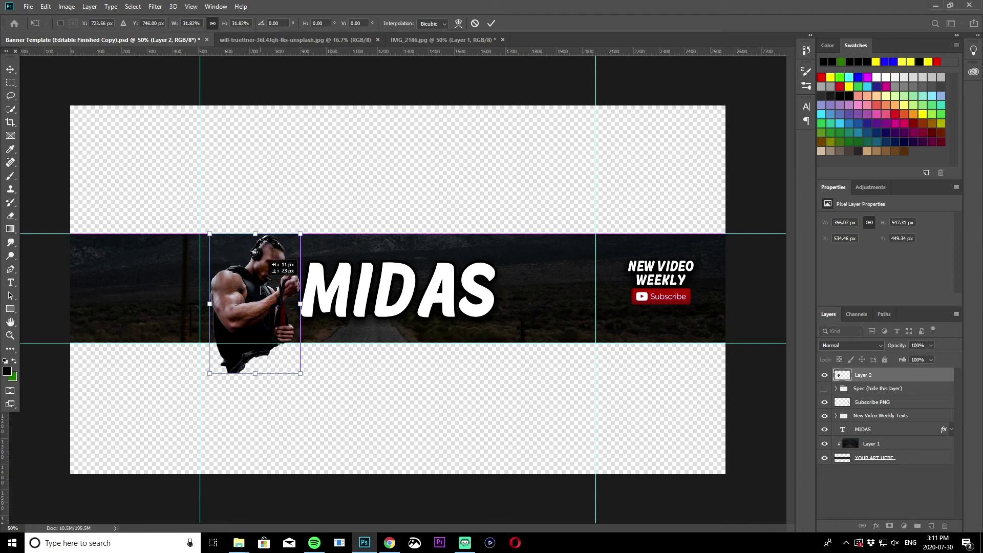
left_click_drag(258, 281, 257, 290)
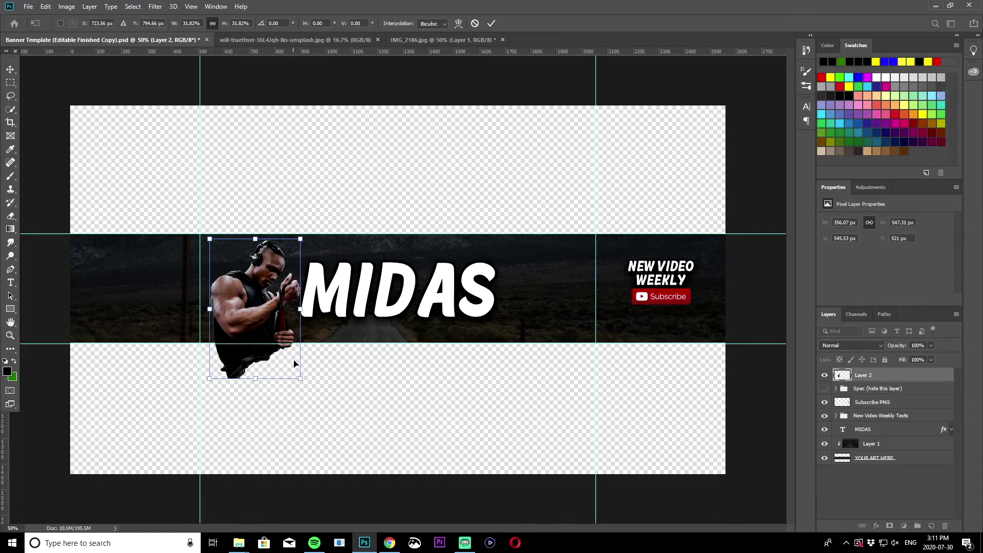
left_click(865, 376)
left_click_drag(865, 376, 873, 438)
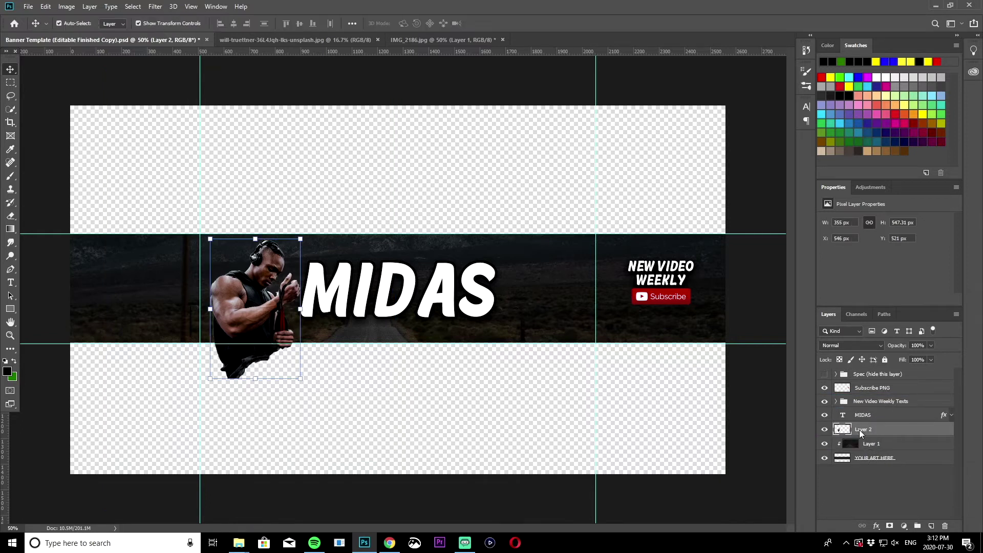
- Clip the athlete layer to the road image and move him up 8 px
right_click(859, 429)
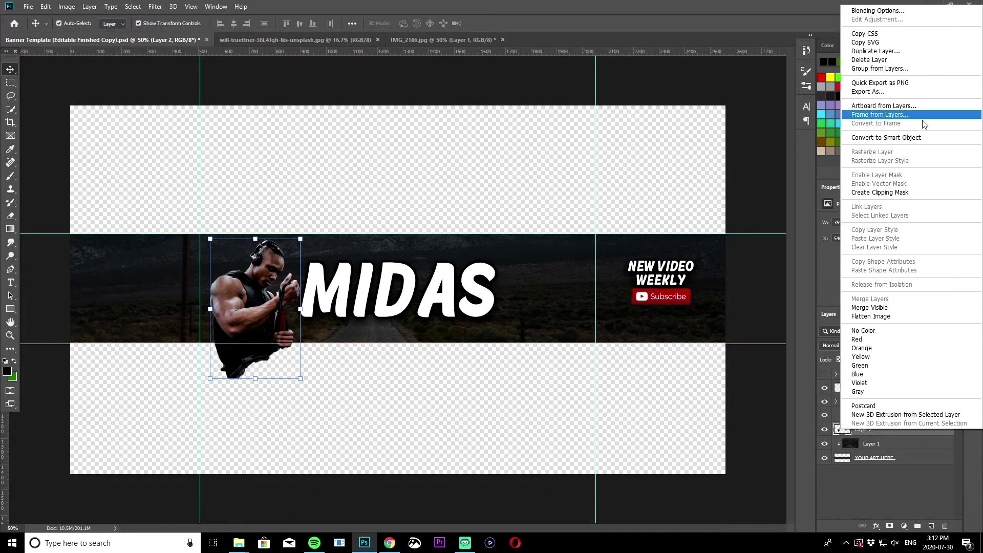
left_click(914, 192)
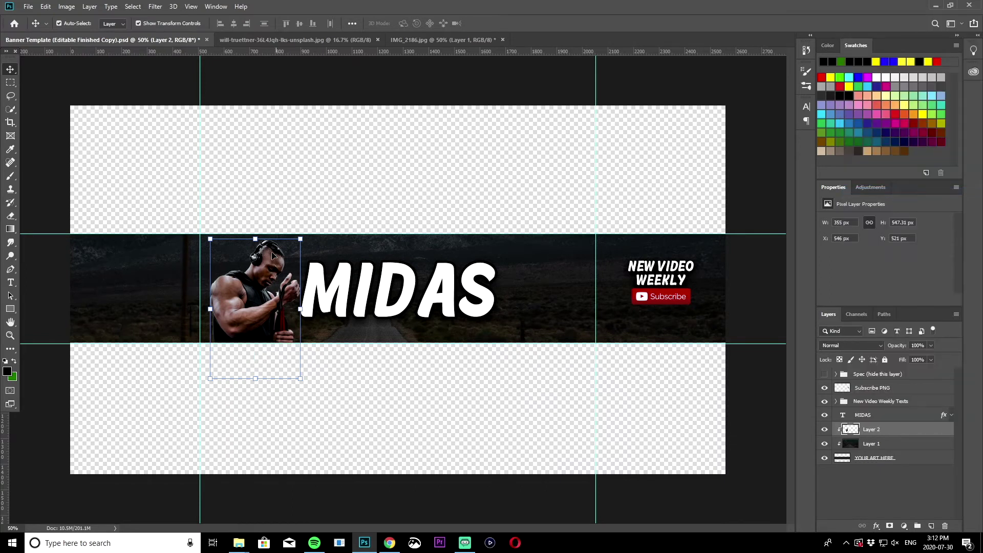
left_click(363, 196)
left_click_drag(251, 313, 251, 310)
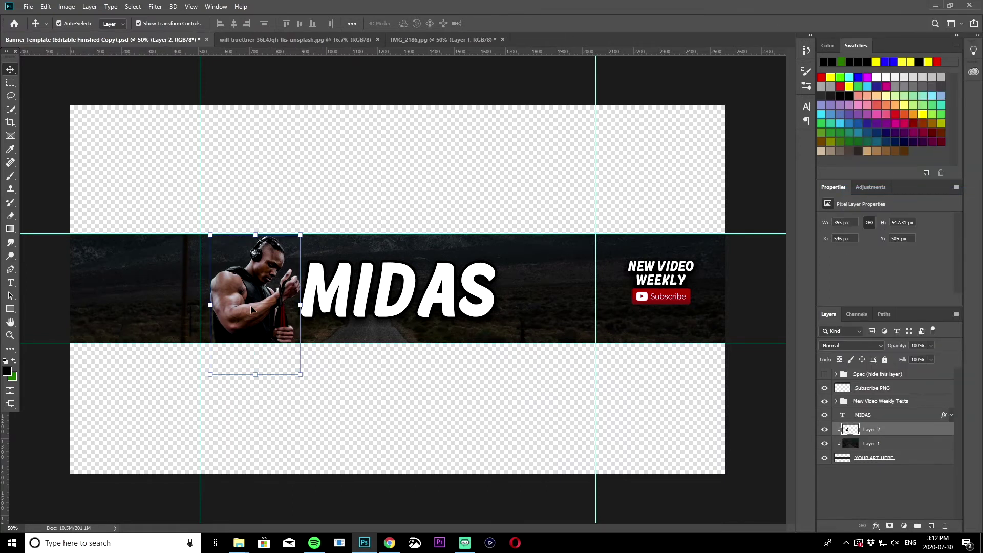
- Nudge MIDAS right about 25 px and open the athlete layer's blending options
left_click(337, 217)
left_click_drag(398, 289, 408, 291)
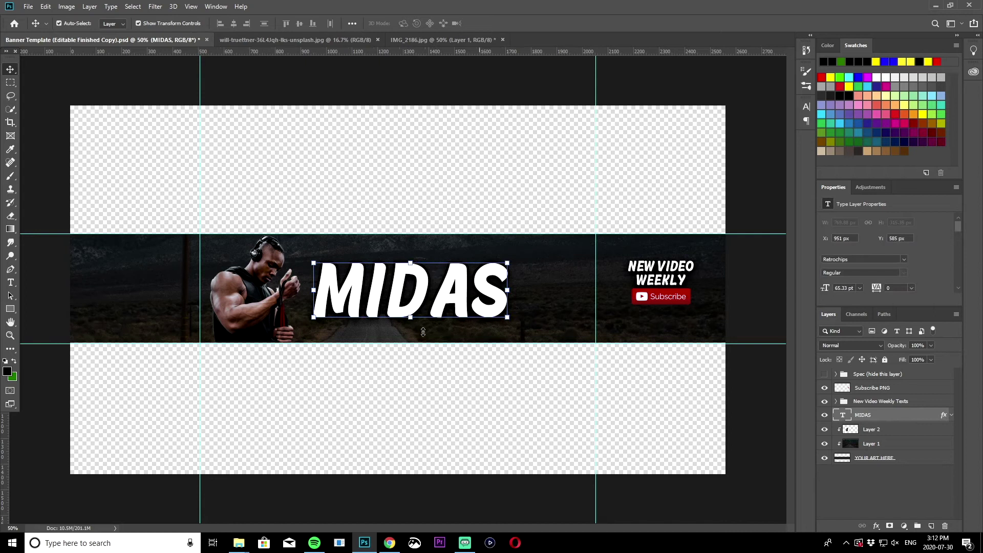
right_click(889, 431)
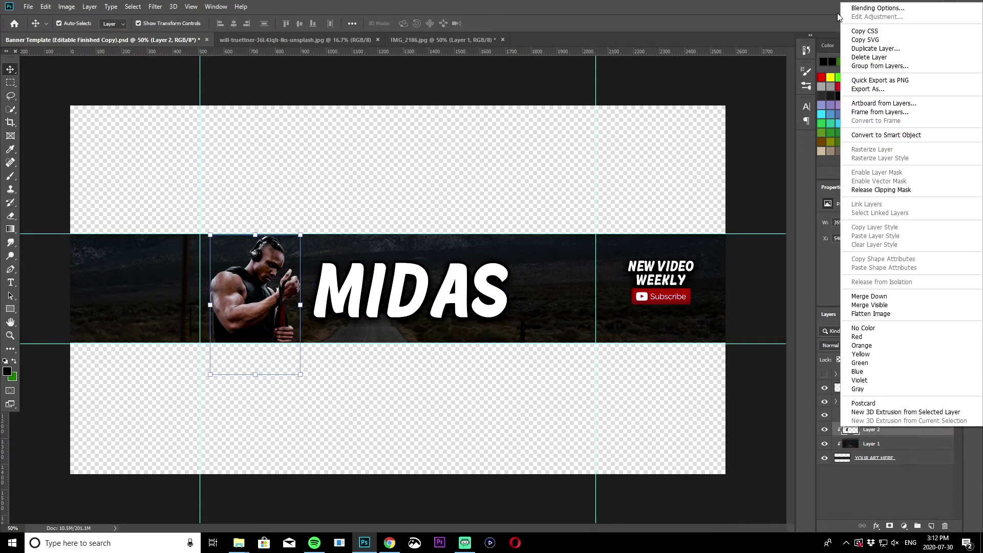
left_click(876, 8)
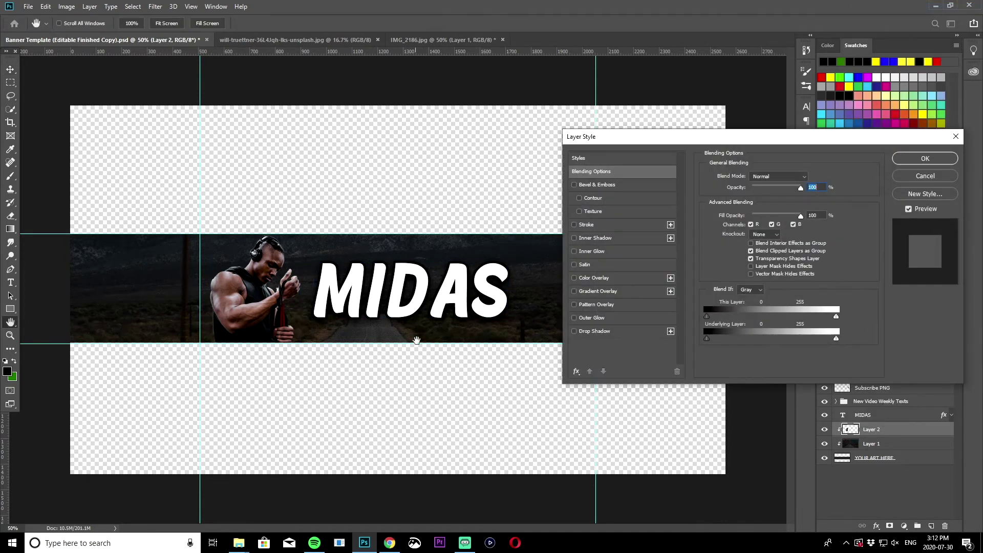
- Add a white Outer Glow to the athlete with lowered opacity, small size and spread
left_click(574, 318)
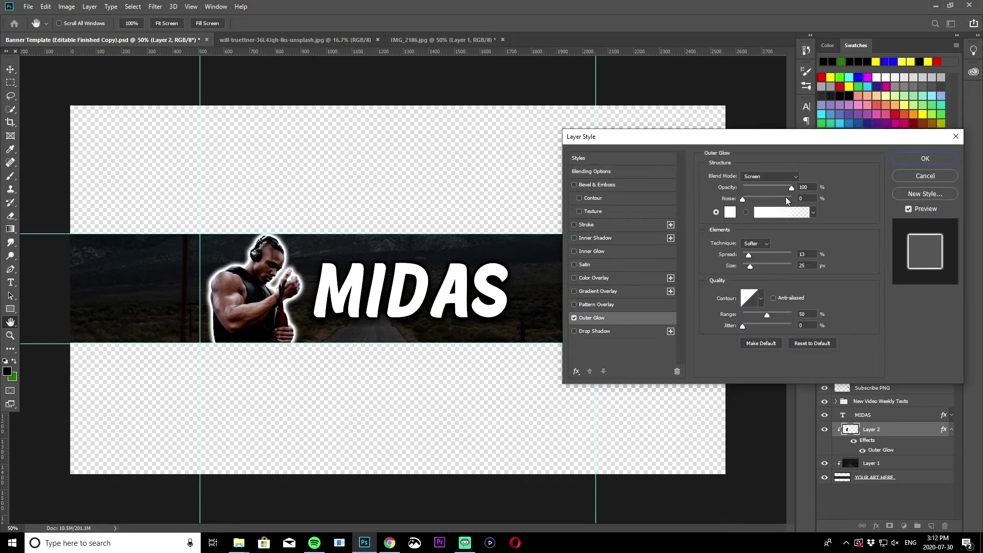
left_click_drag(790, 189, 811, 191)
left_click_drag(748, 265, 744, 265)
left_click_drag(746, 266, 748, 255)
left_click(746, 255)
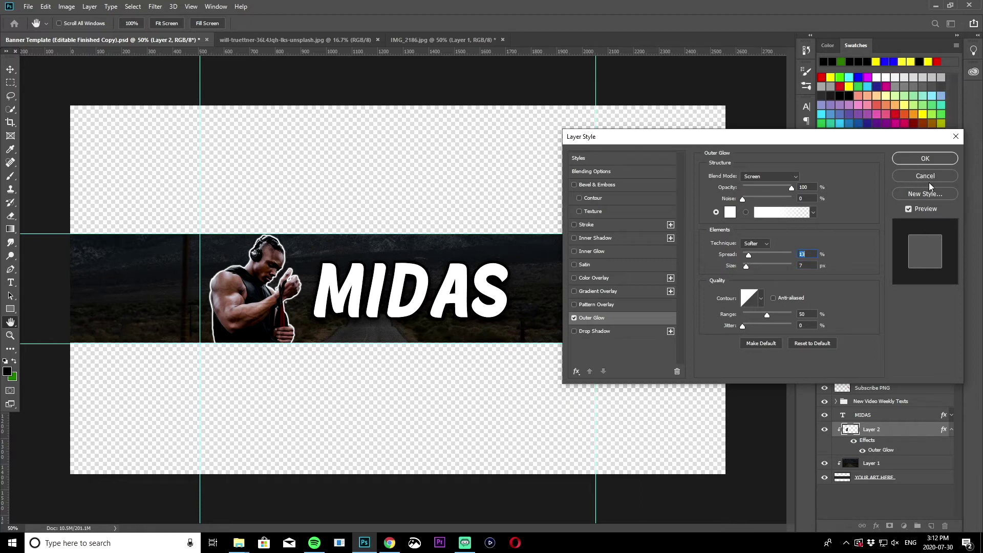
left_click(934, 157)
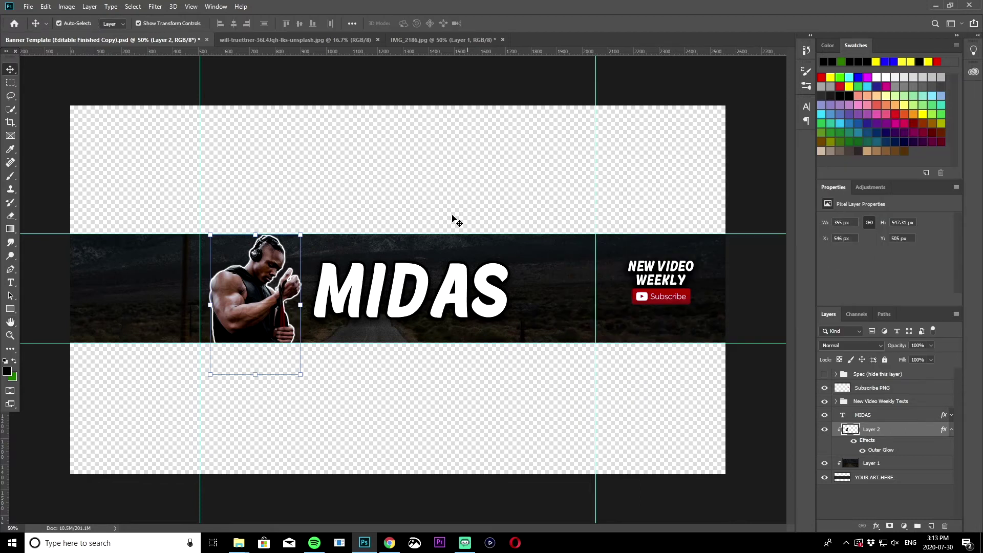
- Recheck the athlete's layer style without changes, then move MIDAS slightly right
right_click(870, 432)
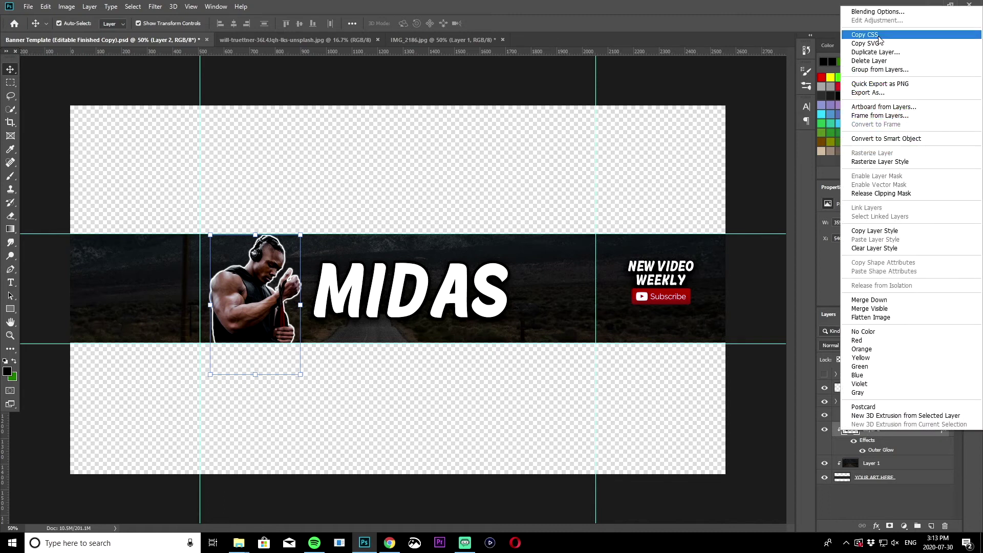
left_click(877, 11)
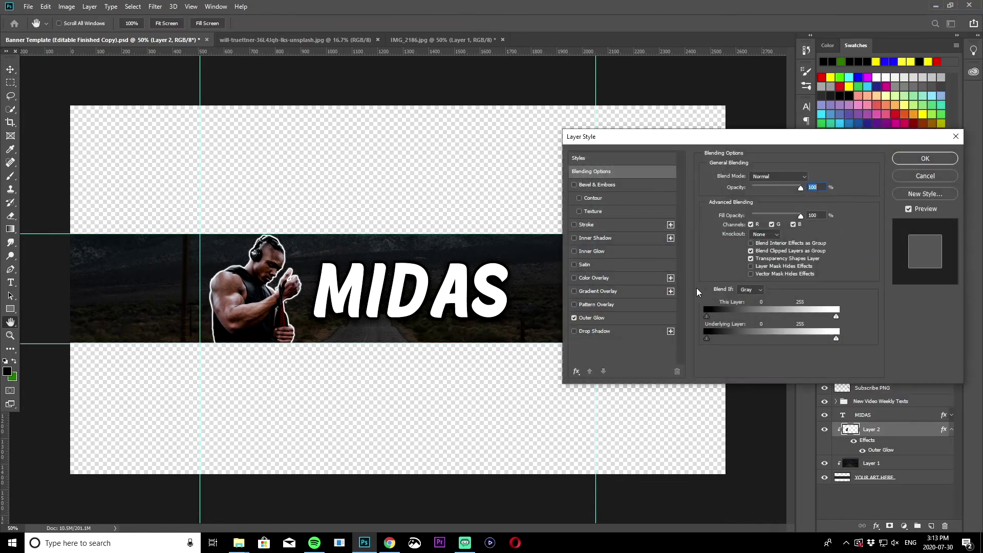
left_click(956, 137)
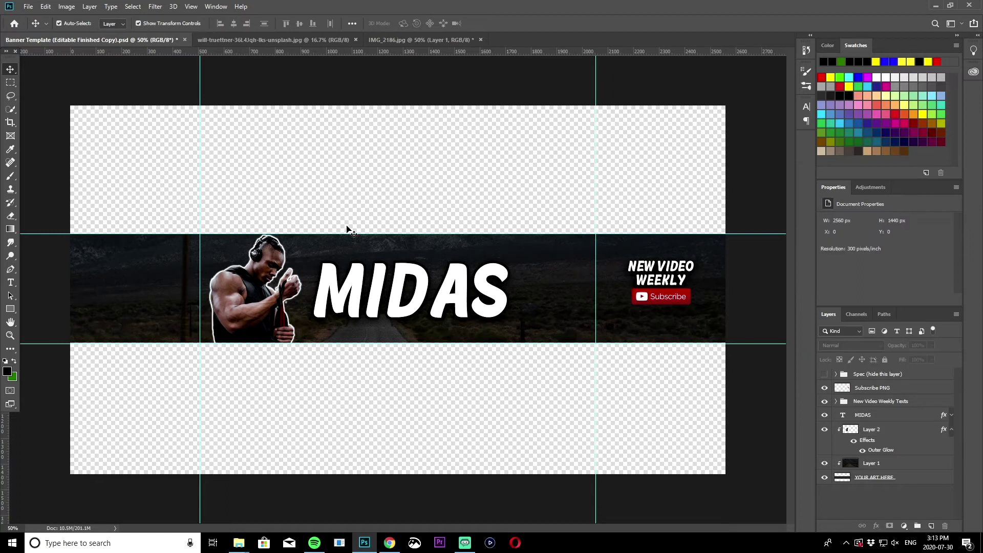
left_click_drag(458, 299, 466, 299)
- Create a new text layer above MIDAS and paste in the ALL THINGS FITNESS tagline
left_click(253, 252)
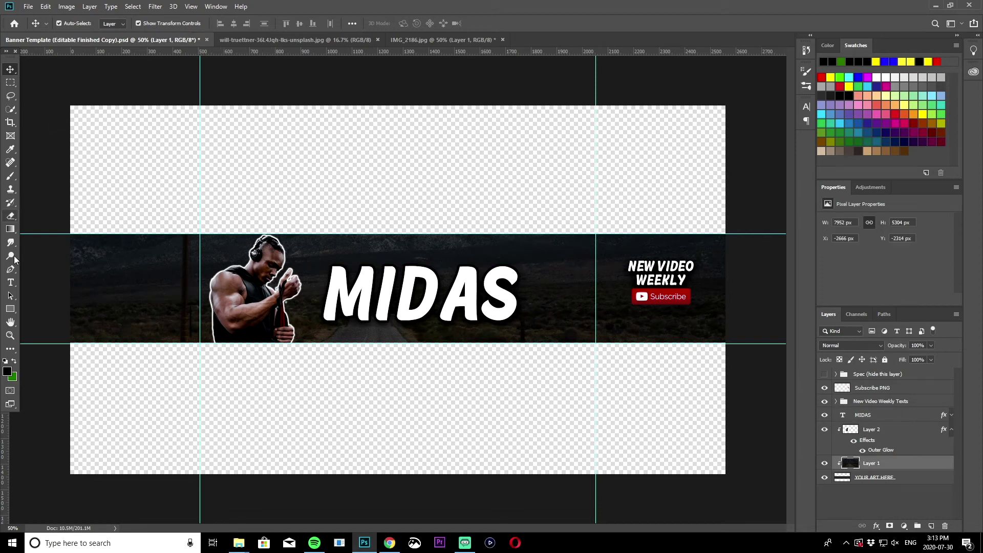
left_click(10, 282)
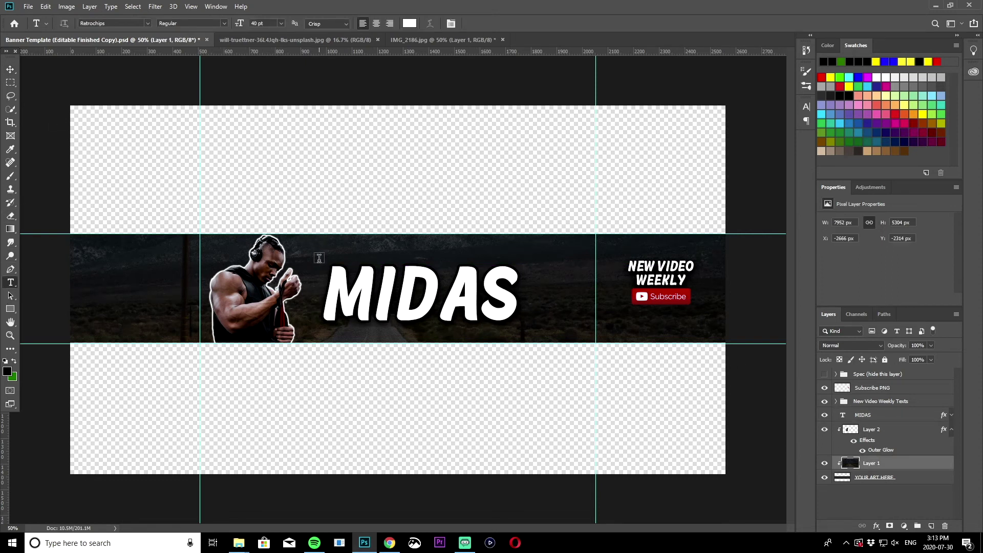
left_click(322, 254)
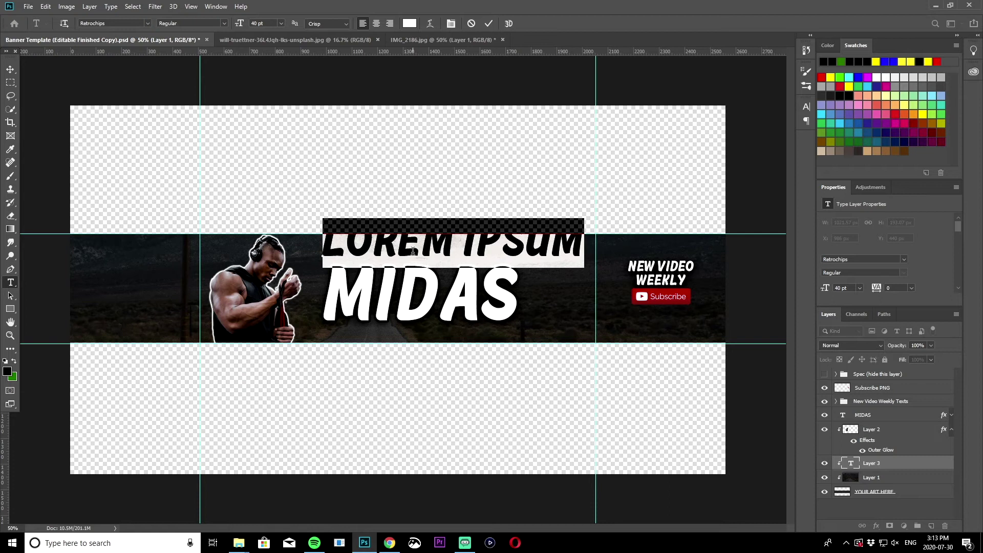
type("ALL THINGS FITNESS")
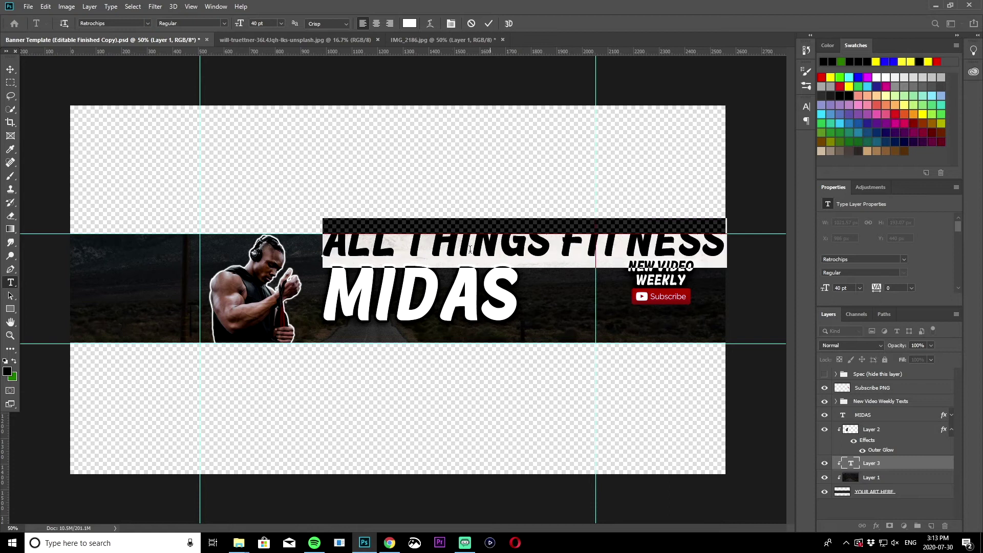
- Set the tagline's font to Eras Bold ITC and commit the text
left_click(147, 23)
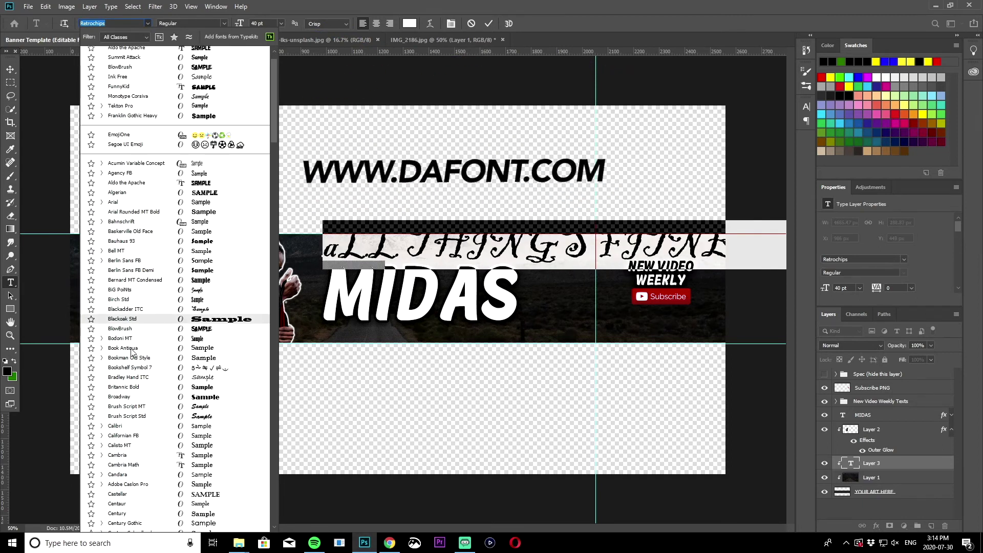
scroll(130, 353, "down", 1)
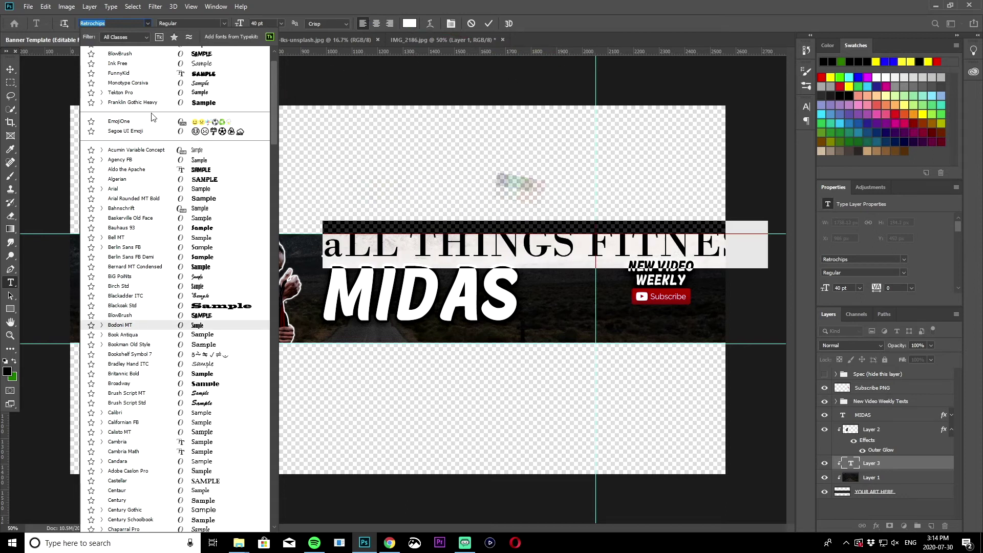
key("BackSpace")
left_click(182, 464)
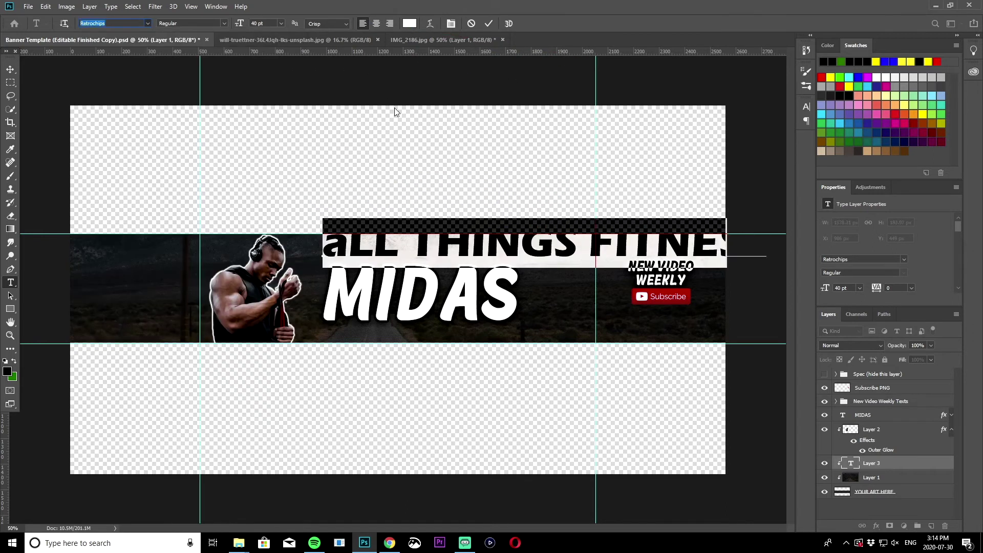
left_click(489, 24)
left_click(493, 233)
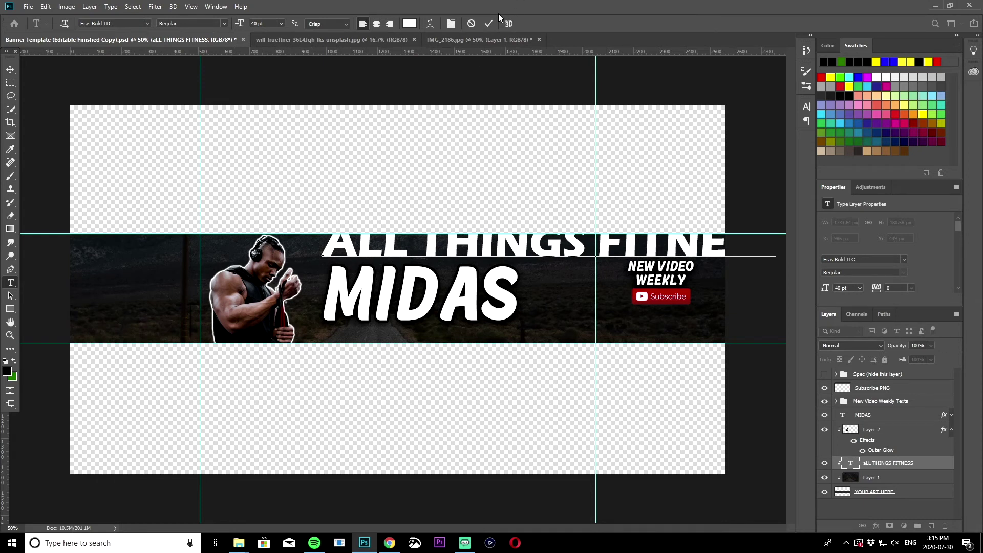
left_click(488, 24)
- Move the ALL THINGS FITNESS tagline down and scale it to about 25%, centred above MIDAS
key("v")
mouse_move(333, 253)
left_mouse_down()
mouse_move(335, 271)
mouse_move(317, 264)
left_mouse_up()
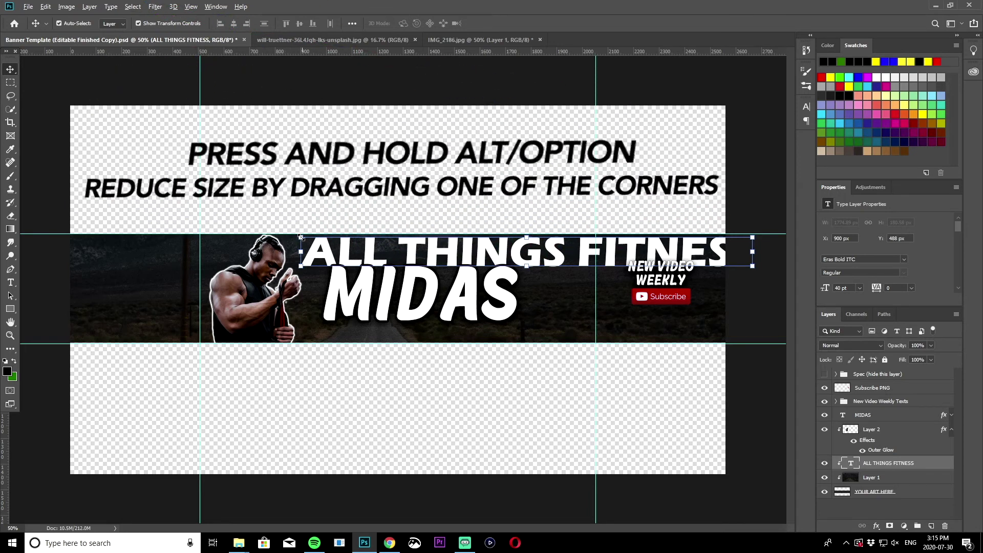
key("ctrl+t")
left_click_drag(303, 239, 443, 259)
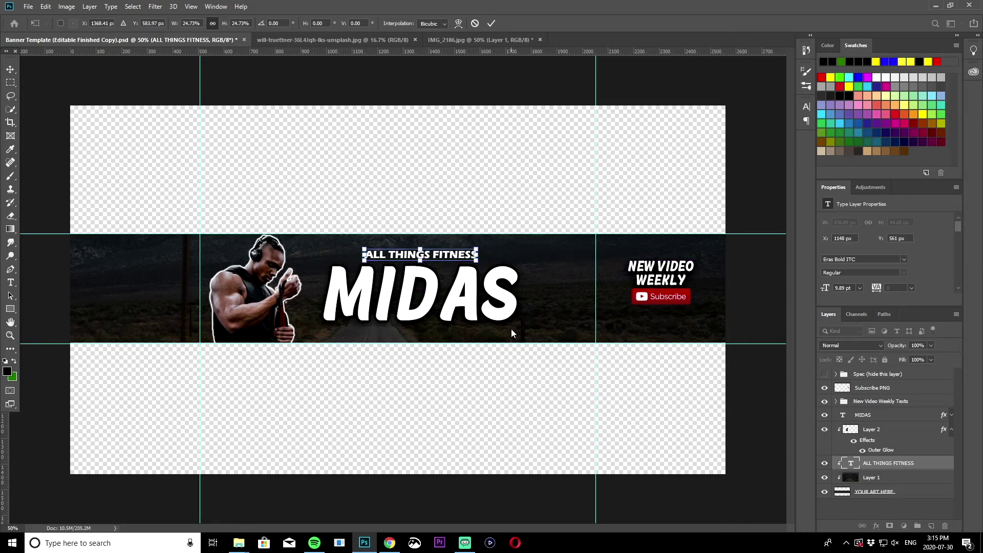
key("Return")
left_click(603, 303)
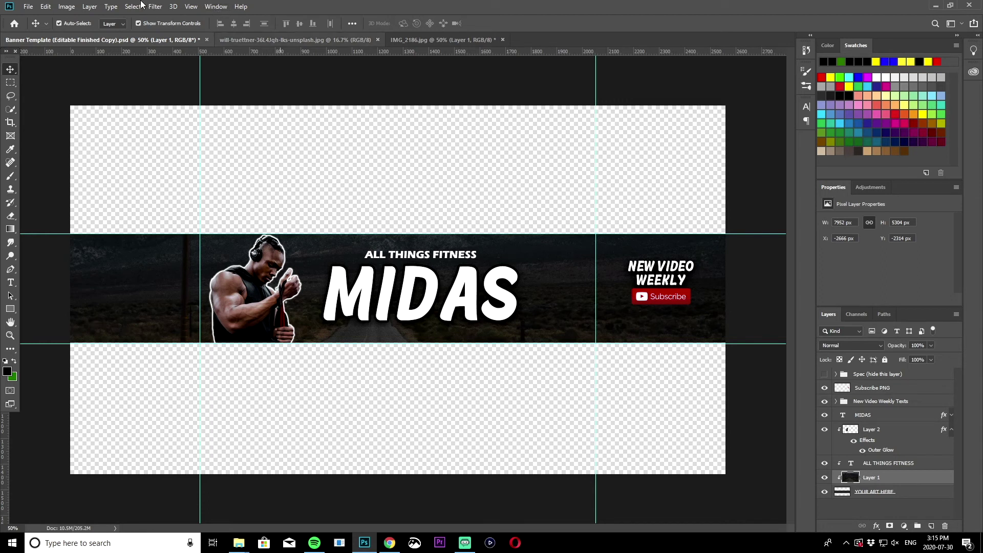
- Apply a Motion Blur with angle 0 and distance 47 pixels to the road background
left_click(155, 6)
mouse_move(203, 149)
mouse_move(193, 124)
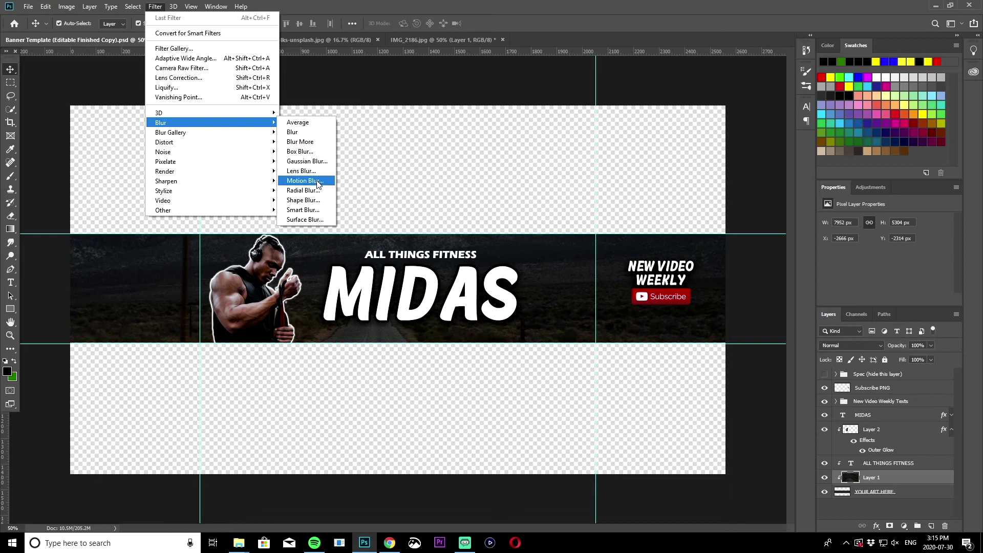
left_click(305, 181)
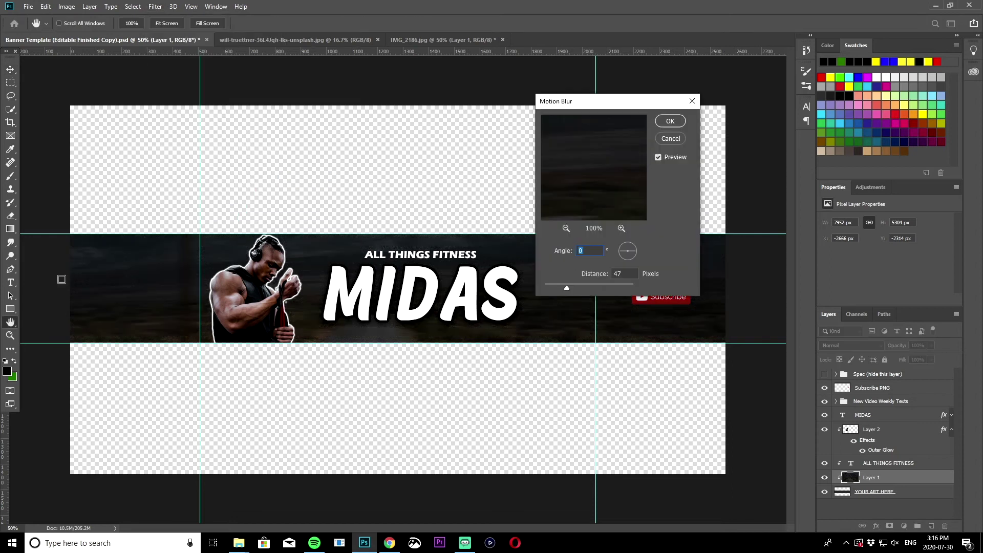
left_click(670, 121)
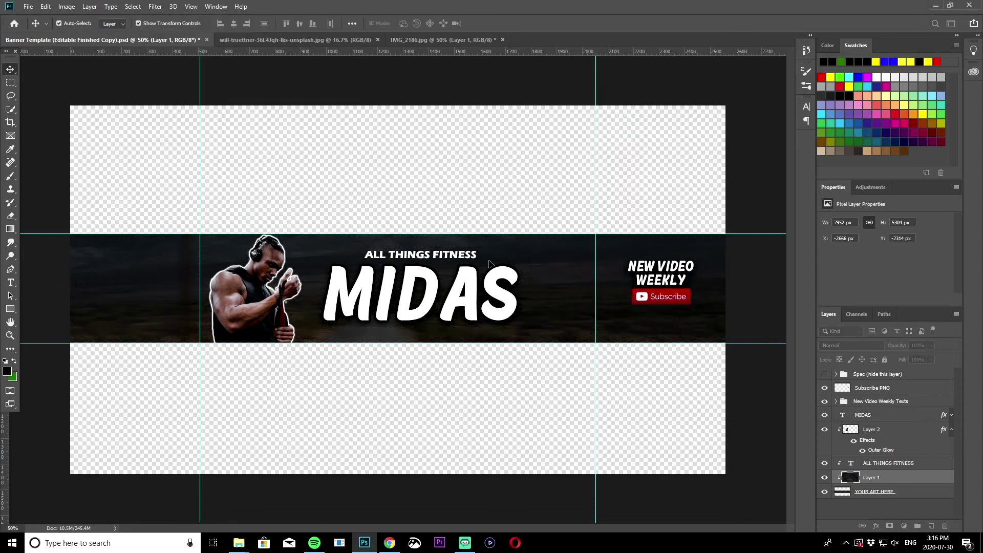
- Try Satin and Outer Glow styles on the background, then leave it without effects
right_click(883, 480)
left_click(873, 57)
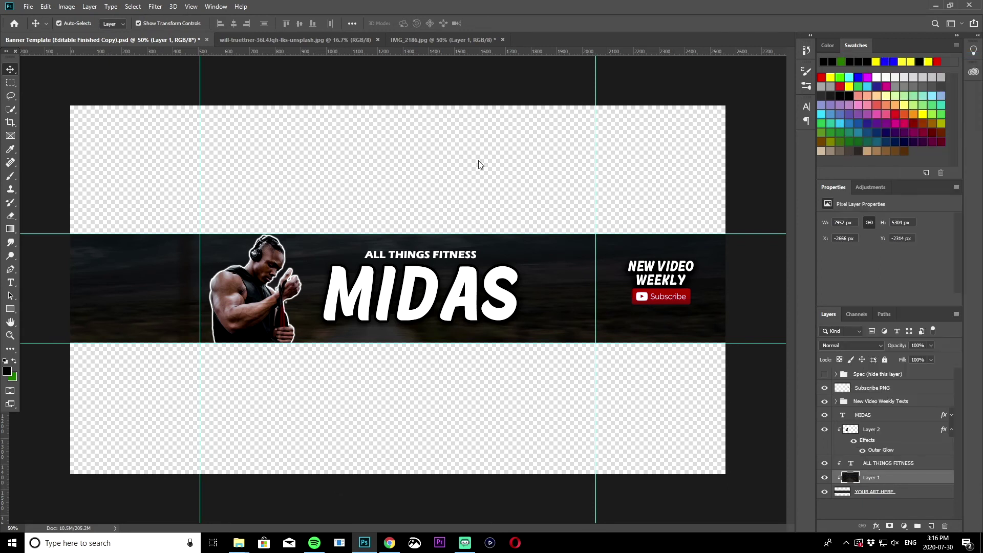
left_click(575, 264)
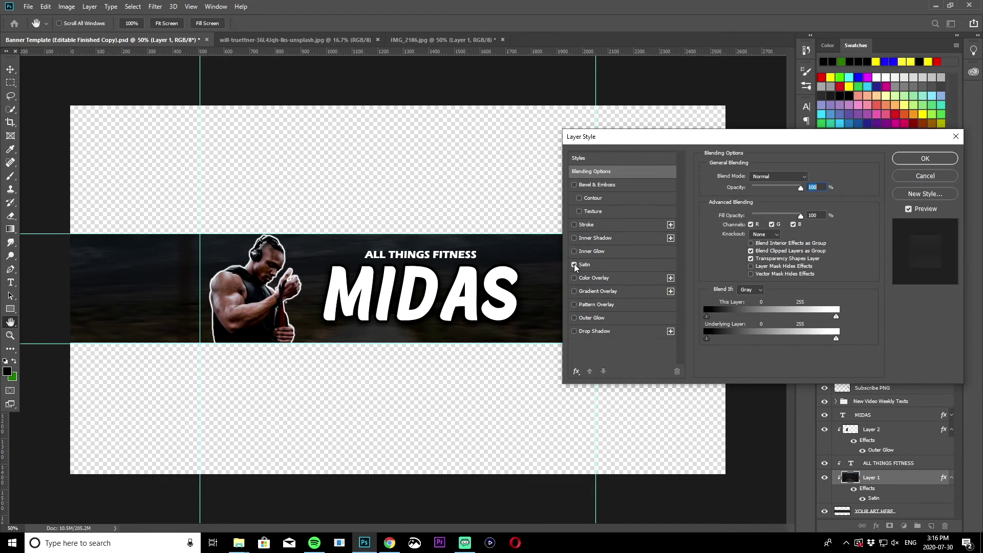
left_click(574, 265)
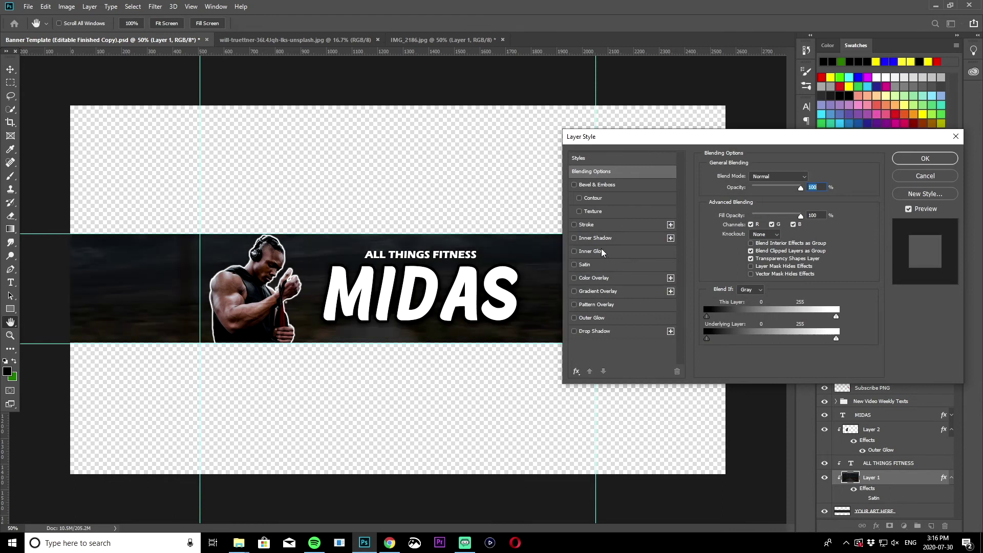
left_click(574, 318)
left_click(574, 318)
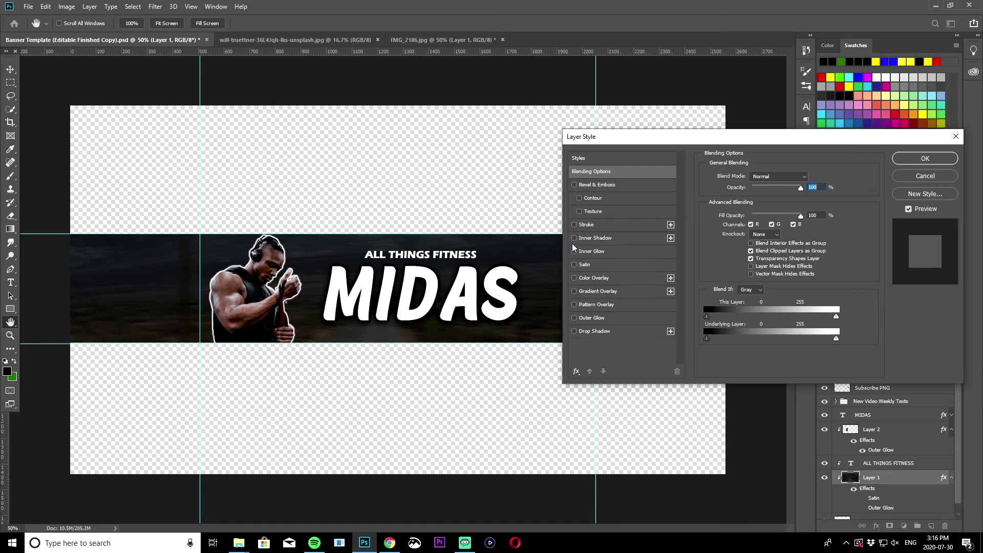
key("Return")
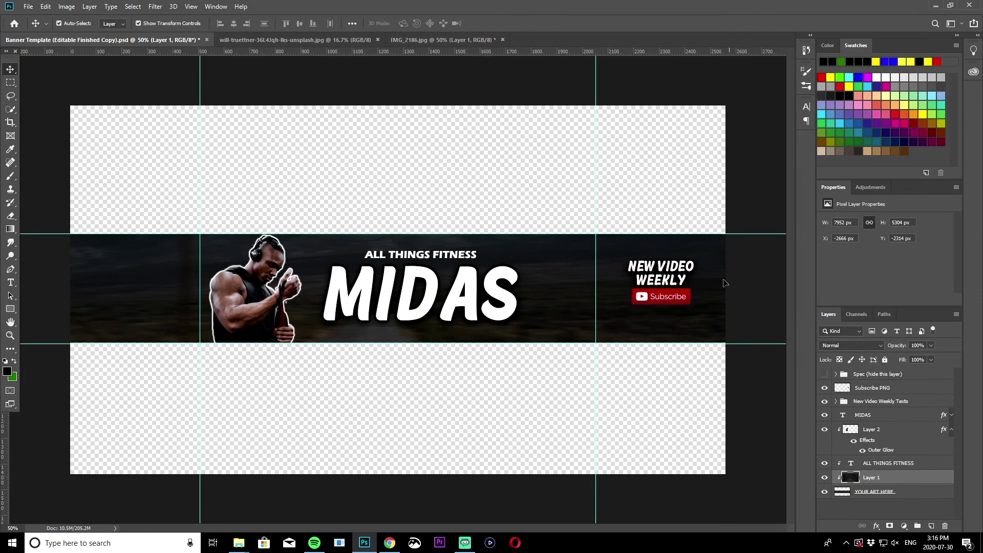
left_click(29, 7)
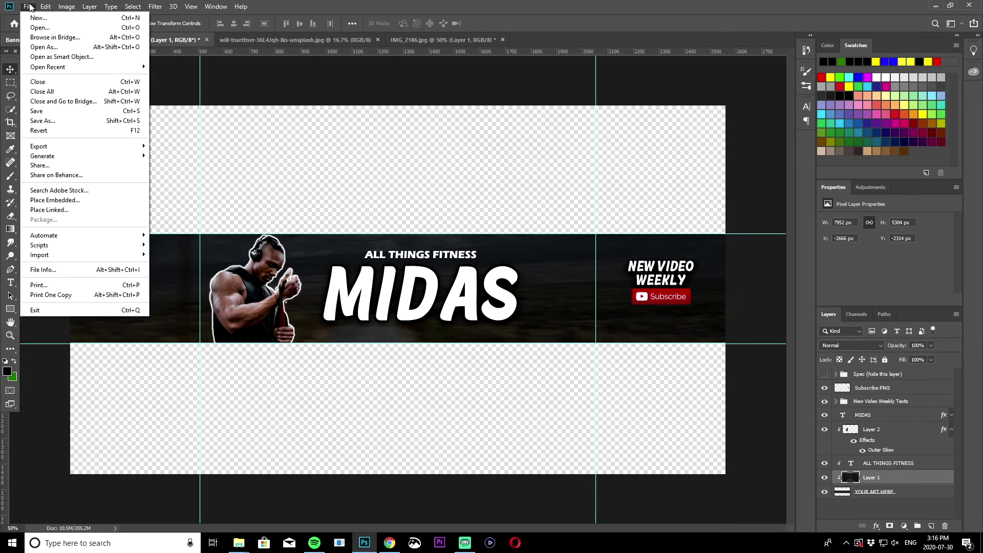
- Use Export As to save the banner as a 2560 × 1440 PNG in Documents
mouse_move(38, 147)
left_click(219, 156)
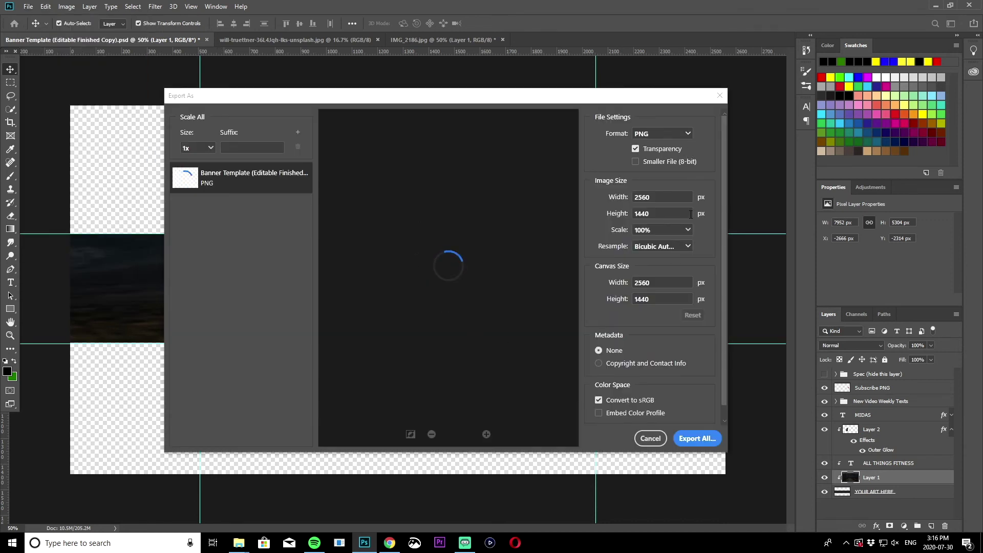
left_click(706, 439)
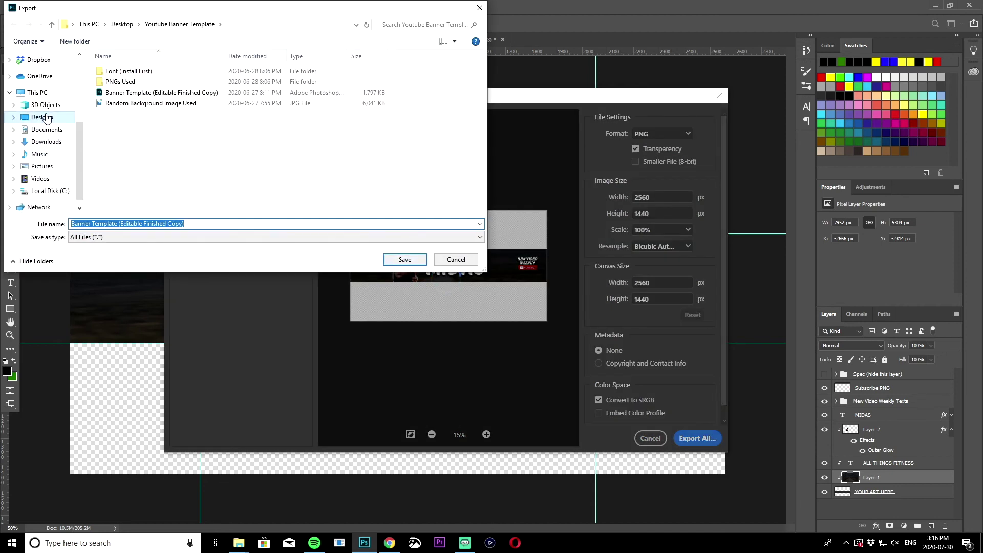
left_click(46, 142)
left_click(47, 129)
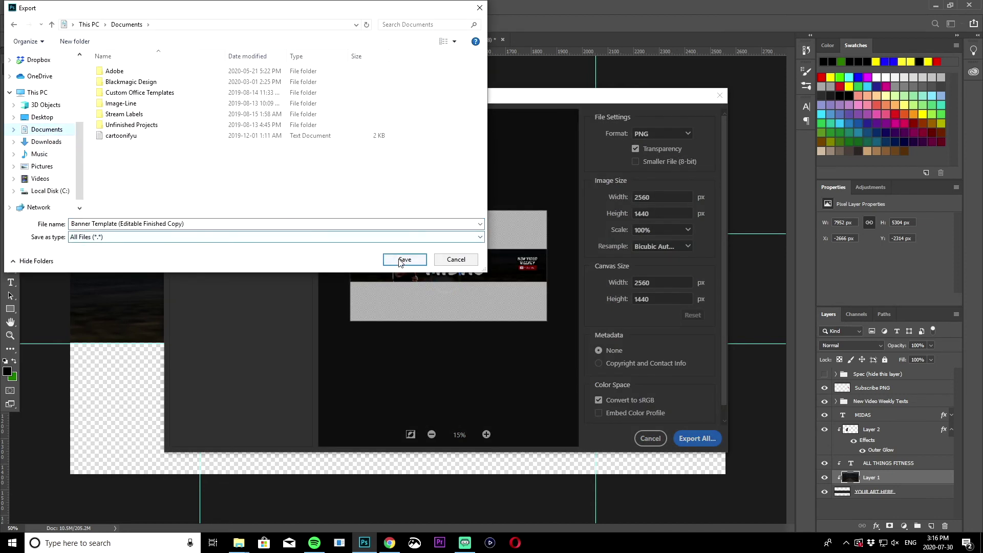
left_click(405, 259)
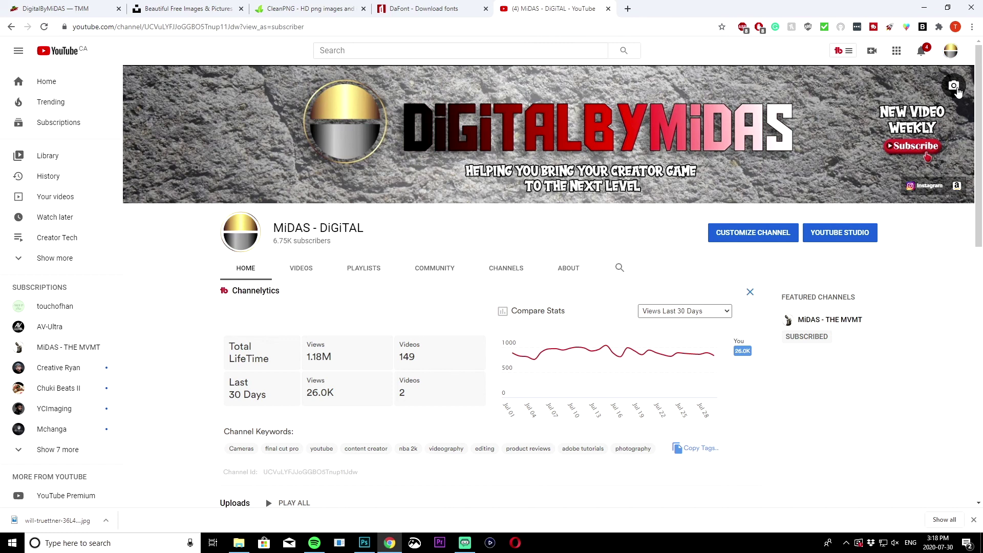
- Upload the exported MIDAS PNG from the computer as the new channel banner image
left_click(954, 87)
left_click(494, 299)
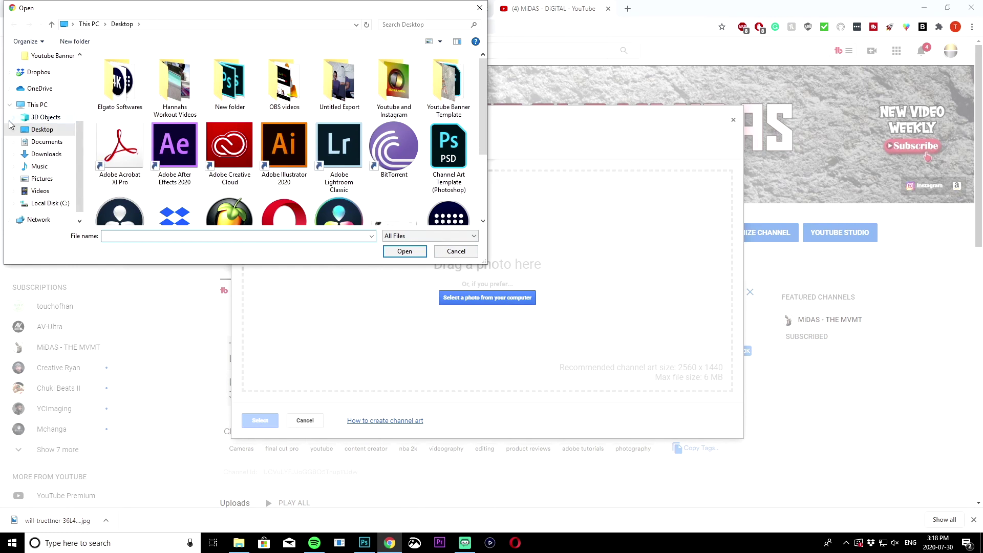
scroll(275, 153, "down", 2)
scroll(390, 147, "up", 3)
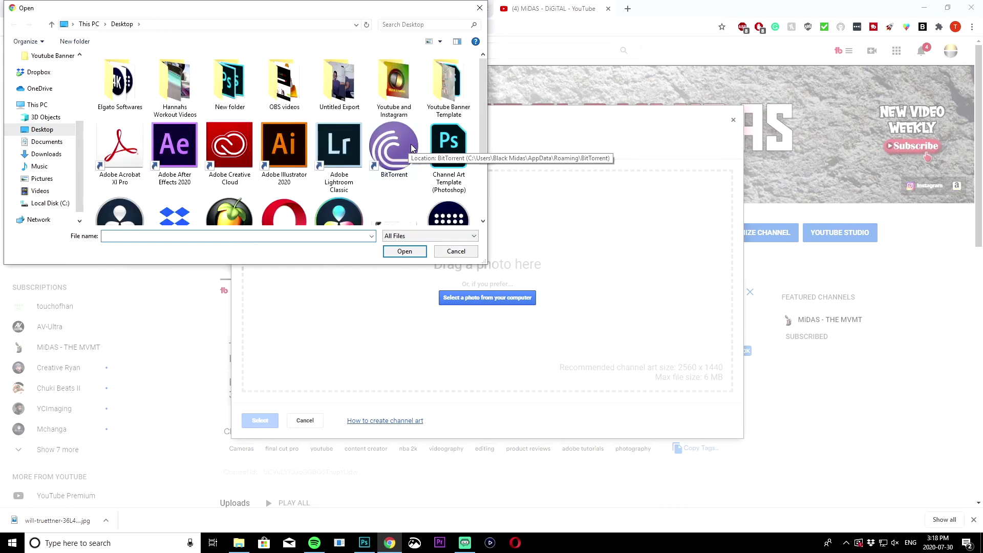
double_click(391, 151)
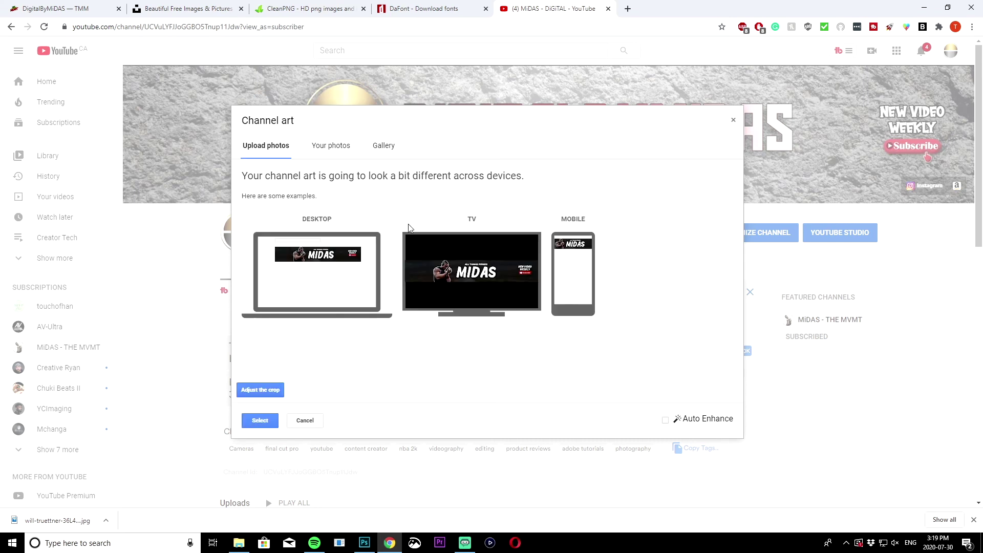
- Try auto enhance, turn it back off, and confirm the image as the channel banner
left_click(665, 421)
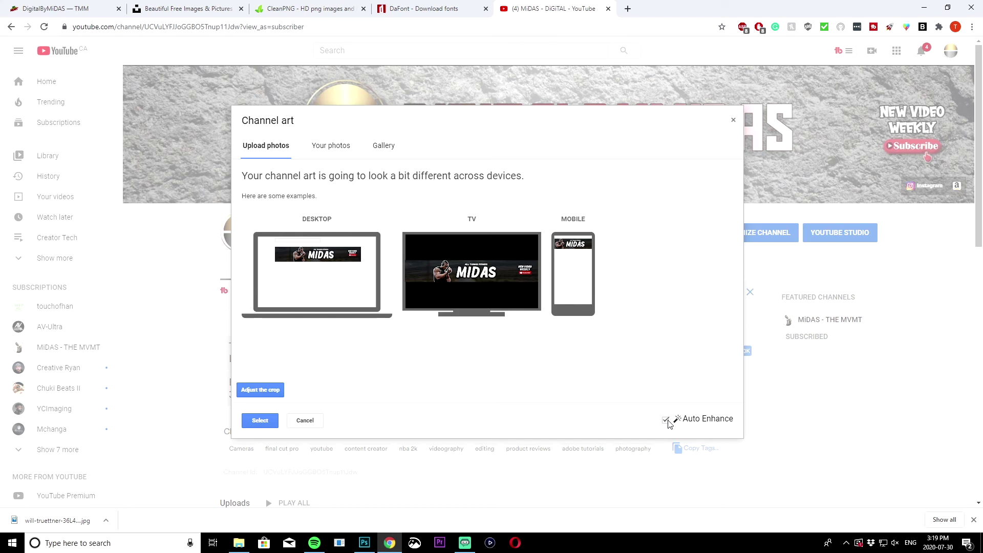
left_click(667, 421)
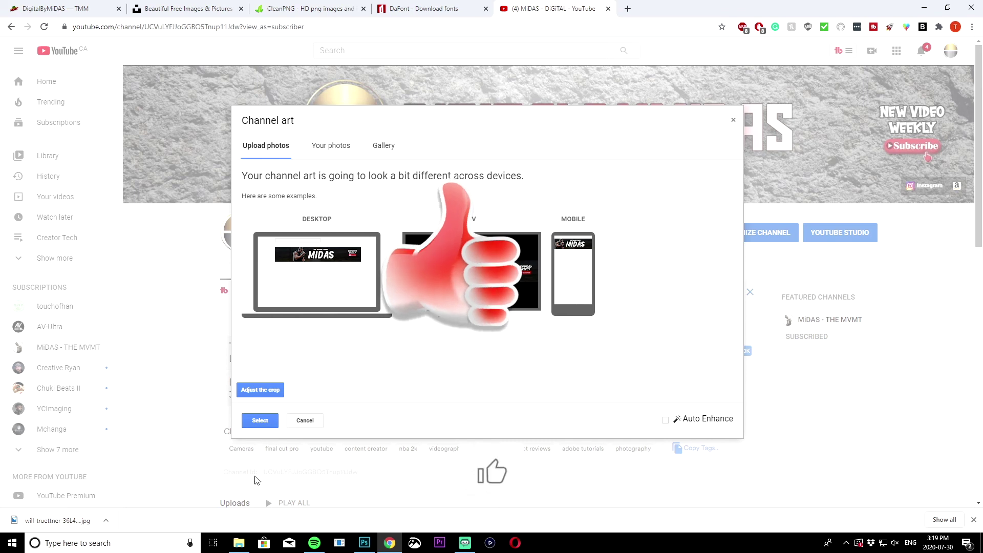
left_click(260, 420)
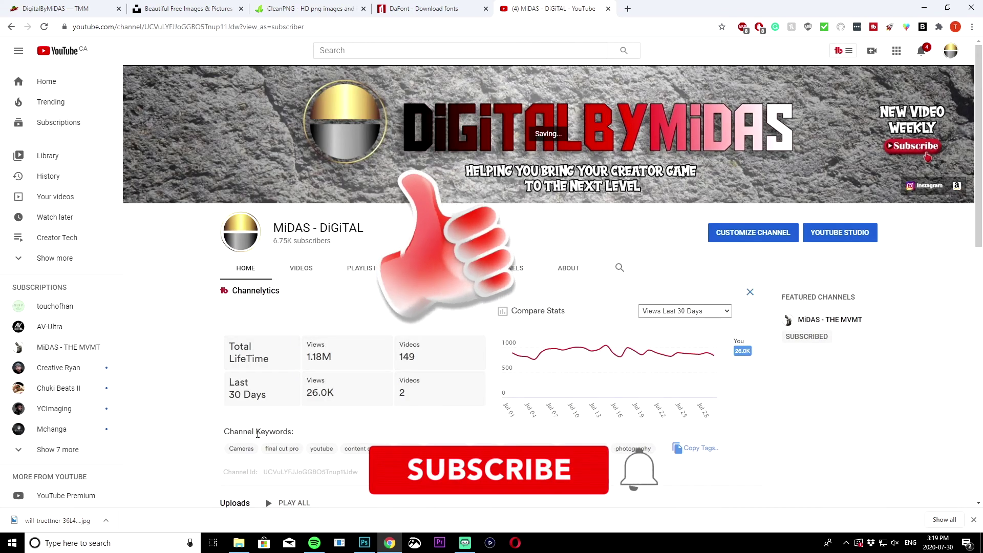